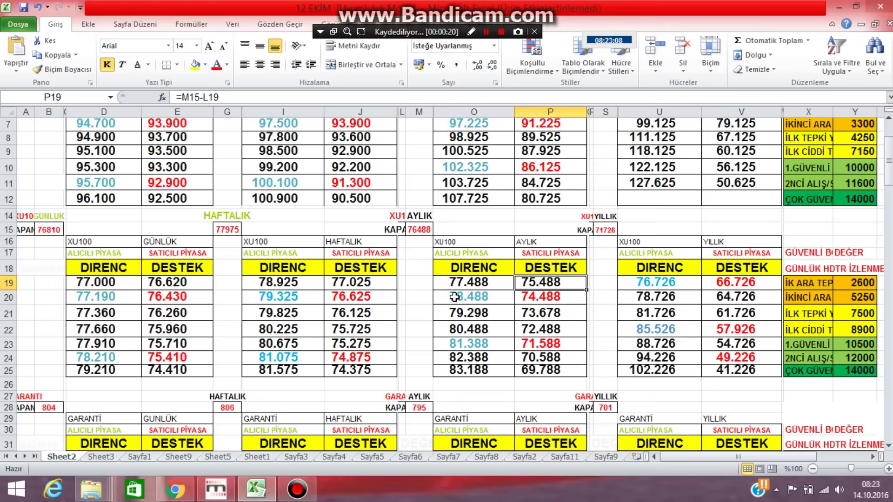
# - Examine the XU100 yearly resistance and support levels in rows 19 to 22 alongside the daily close in B15
pyautogui.click(668, 281)
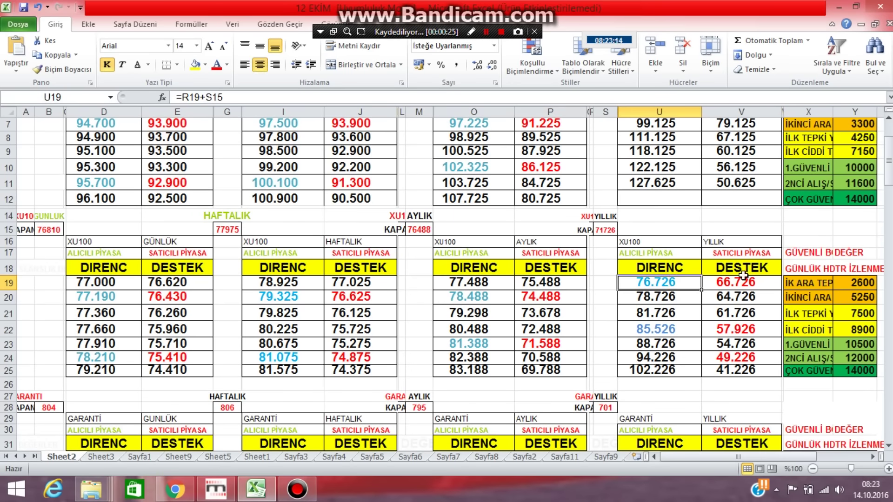
pyautogui.click(663, 330)
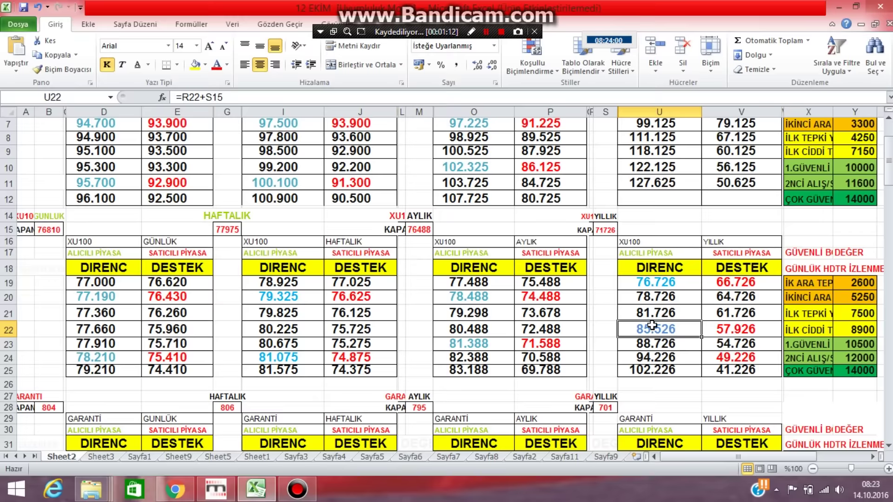
pyautogui.click(648, 311)
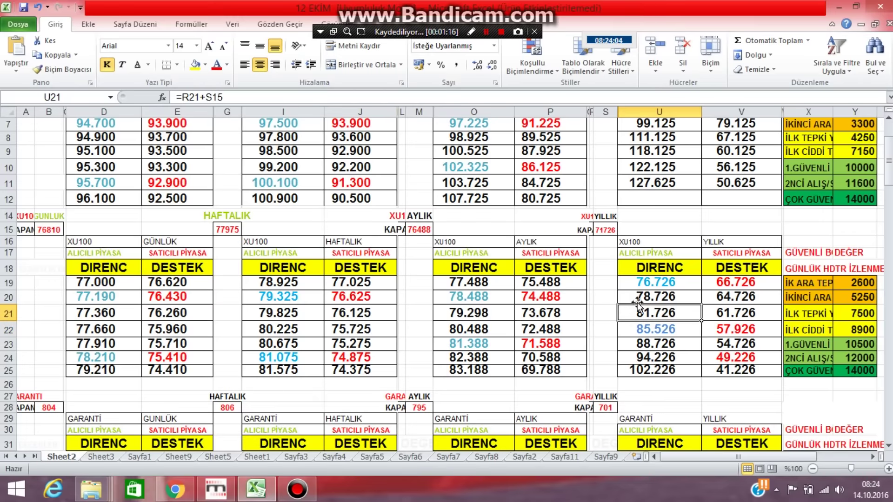
pyautogui.click(668, 295)
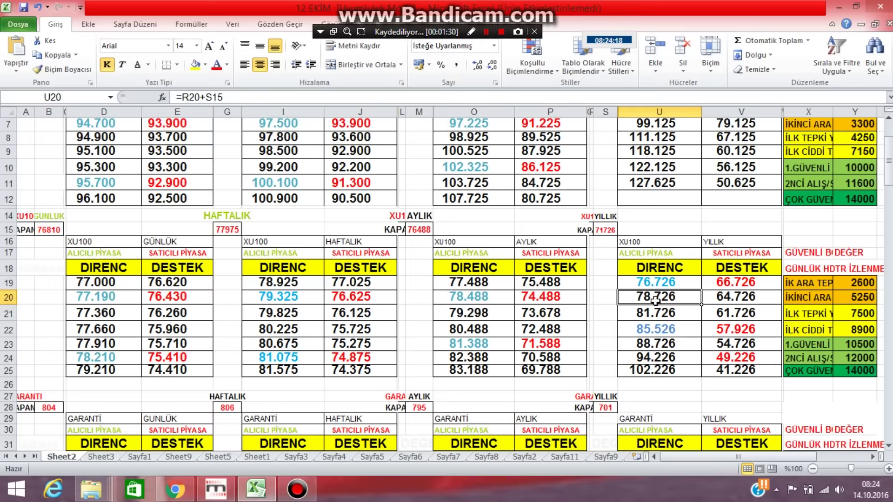
pyautogui.click(655, 282)
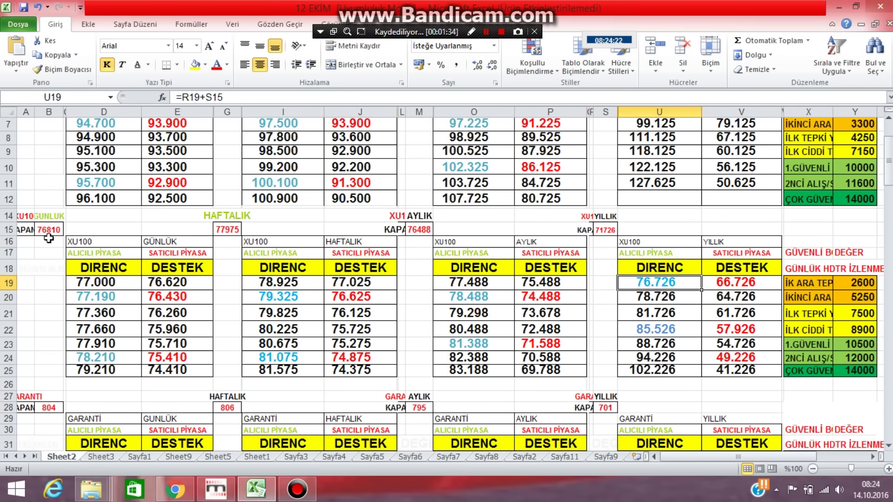
pyautogui.click(48, 231)
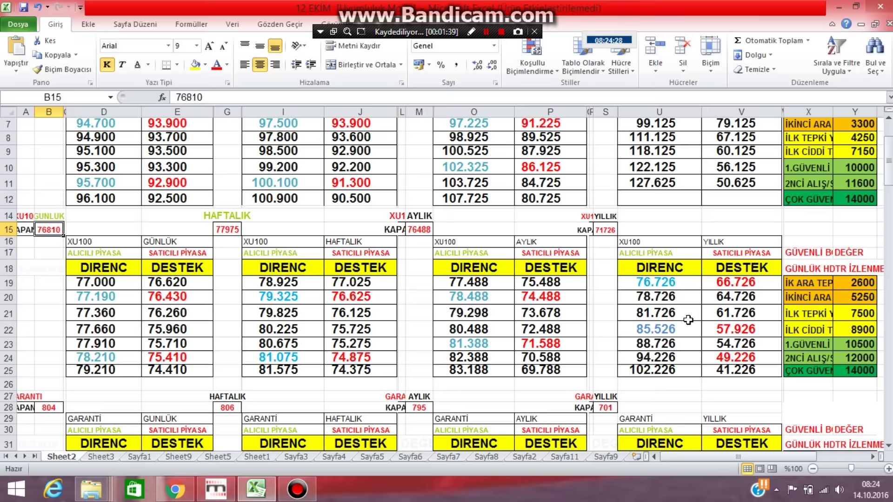
pyautogui.click(661, 283)
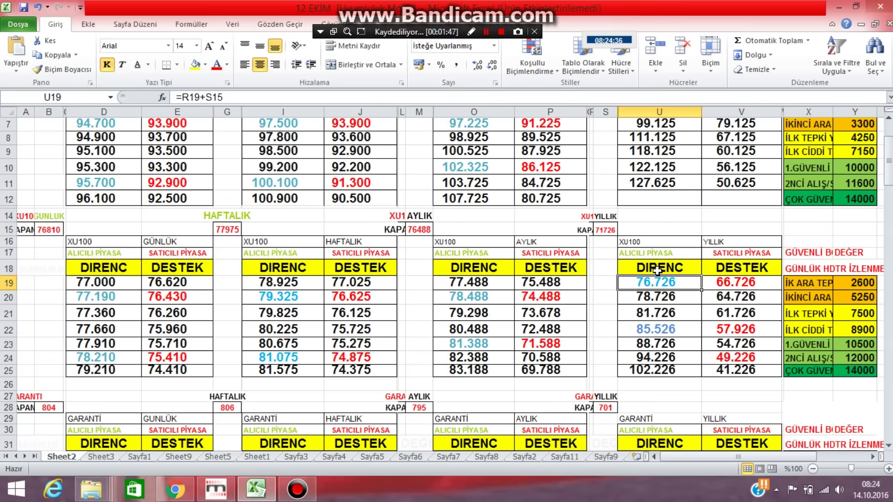
pyautogui.click(738, 279)
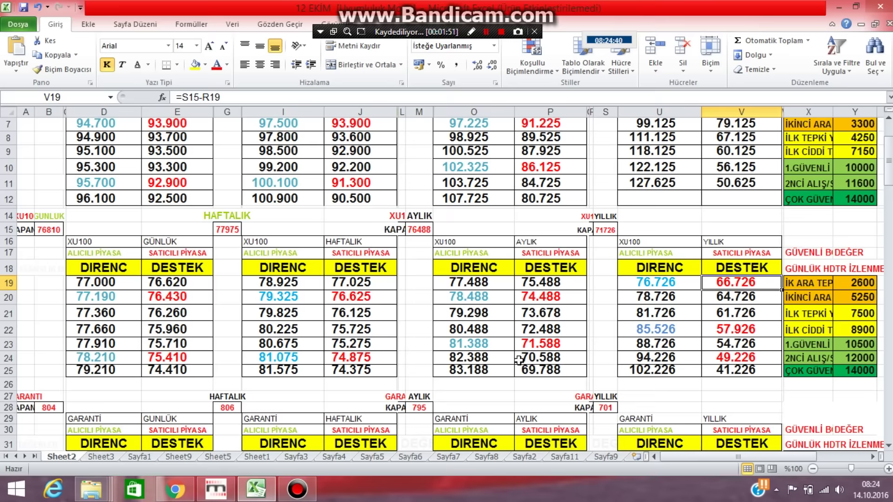
# - Examine the XU100 monthly resistance and support levels in rows 19, 20 and 23
pyautogui.click(532, 345)
pyautogui.moveTo(216, 488)
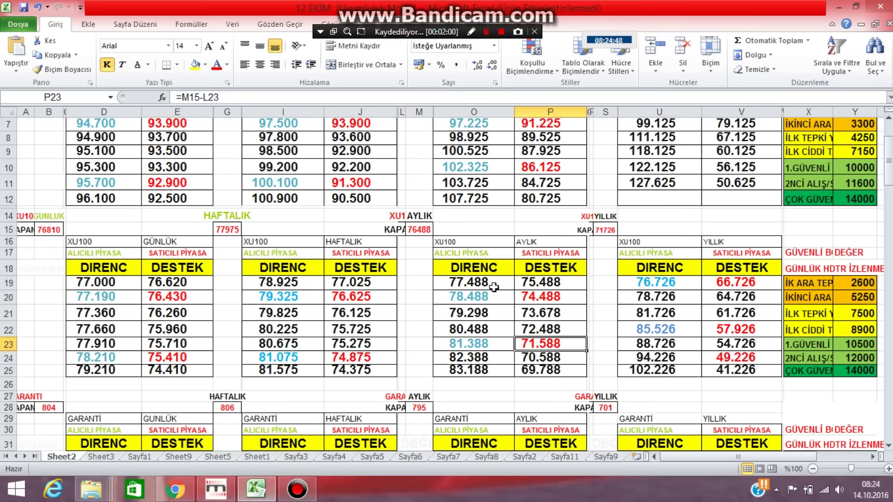
pyautogui.click(474, 283)
pyautogui.click(541, 283)
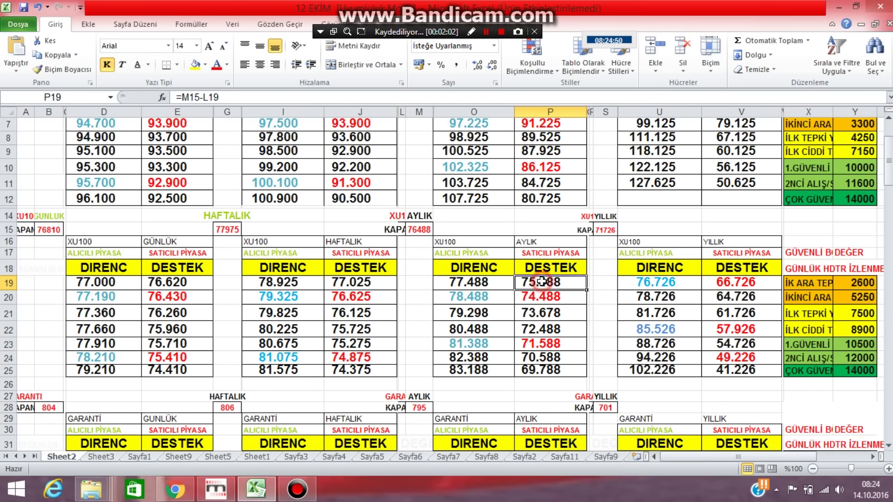
pyautogui.click(537, 295)
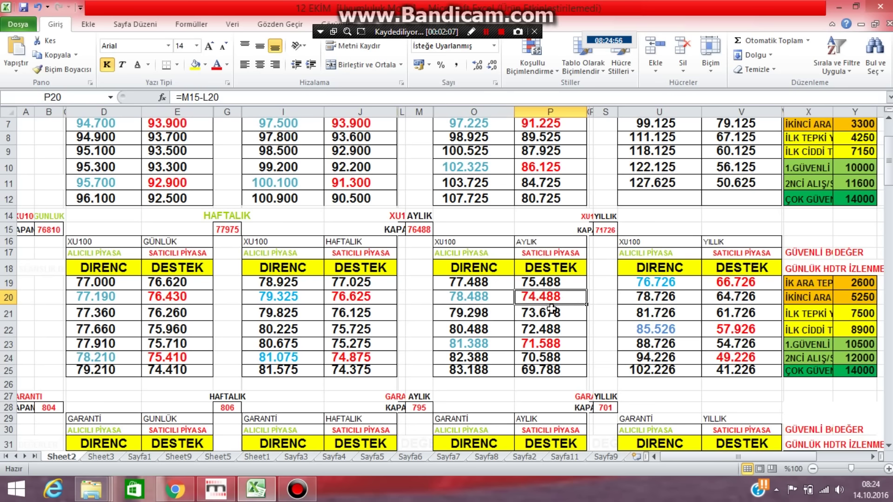
pyautogui.click(543, 343)
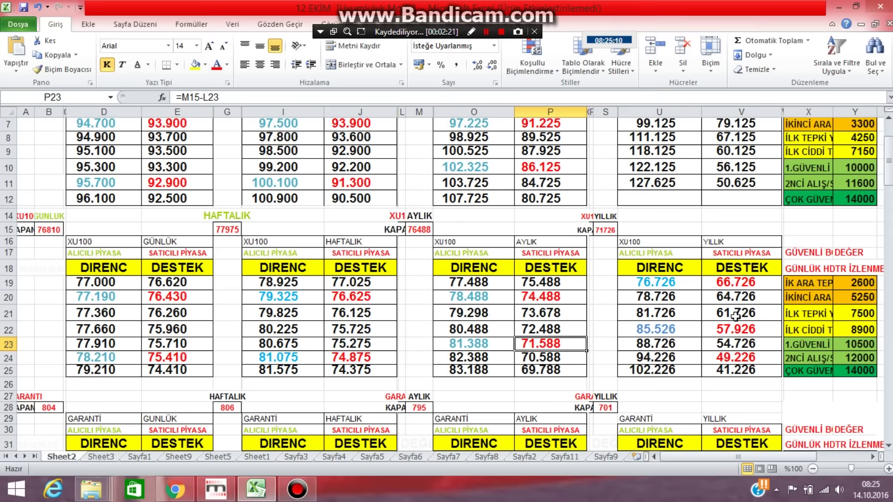
# - Switch to Matriks, review the daily XU100 chart and its HDTR bars over a longer date range, and return to the Excel workbook
pyautogui.click(216, 488)
pyautogui.click(768, 257)
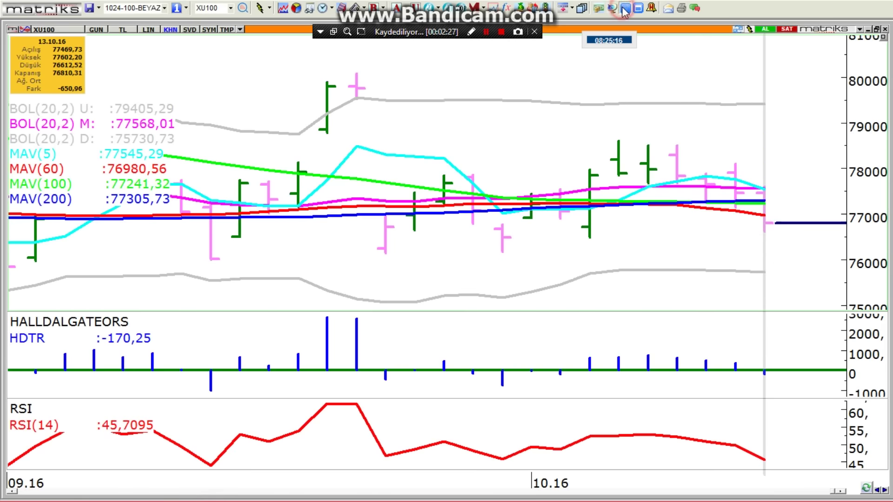
pyautogui.scroll(-2, 671, 274)
pyautogui.scroll(-2, 698, 274)
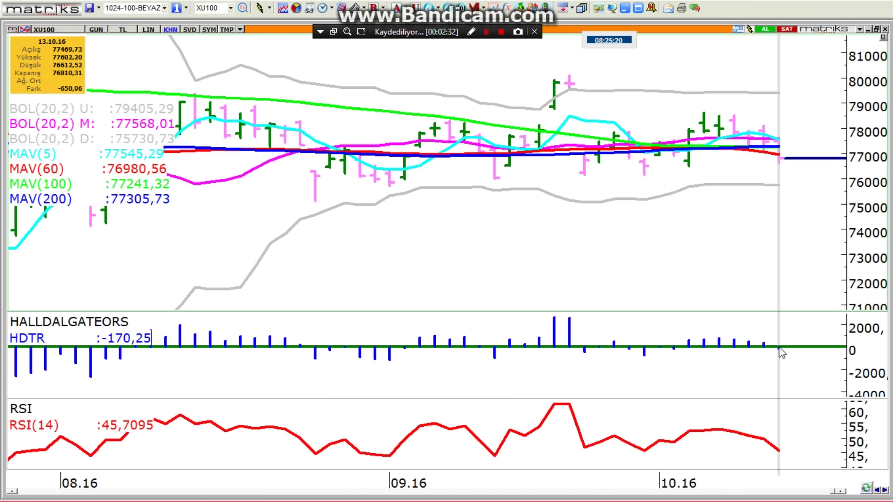
pyautogui.click(624, 8)
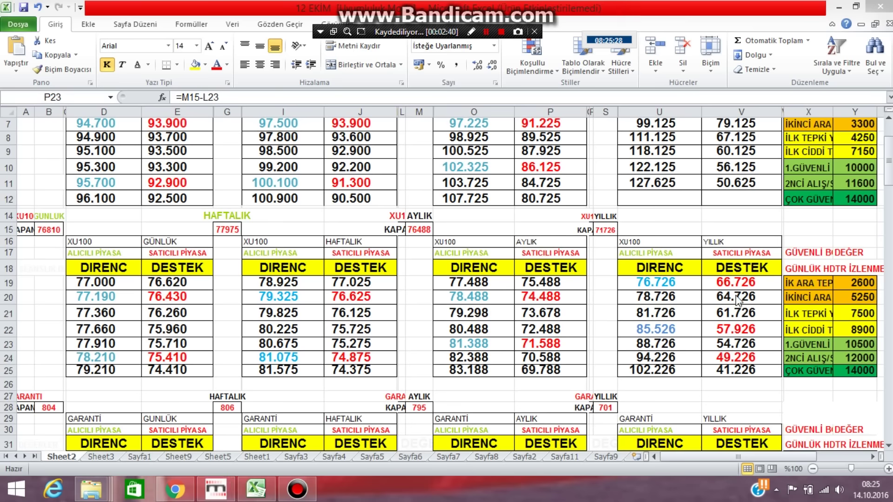
# - Compare the first HDTR threshold in Y19 with the HDTR bars on the daily XU100 chart in Matriks
pyautogui.click(854, 283)
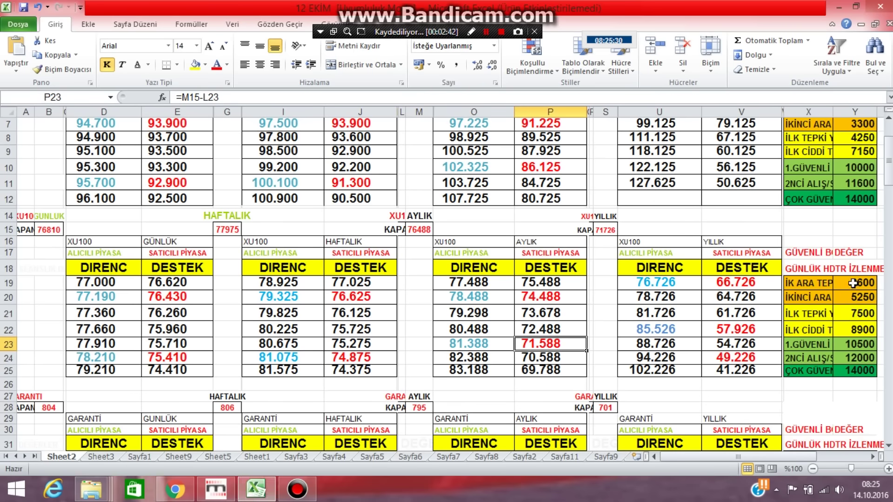
pyautogui.click(215, 490)
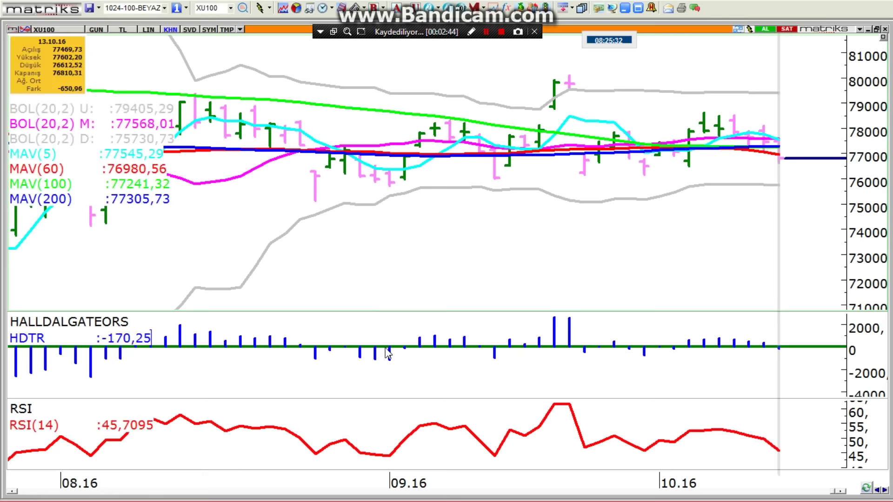
pyautogui.click(624, 8)
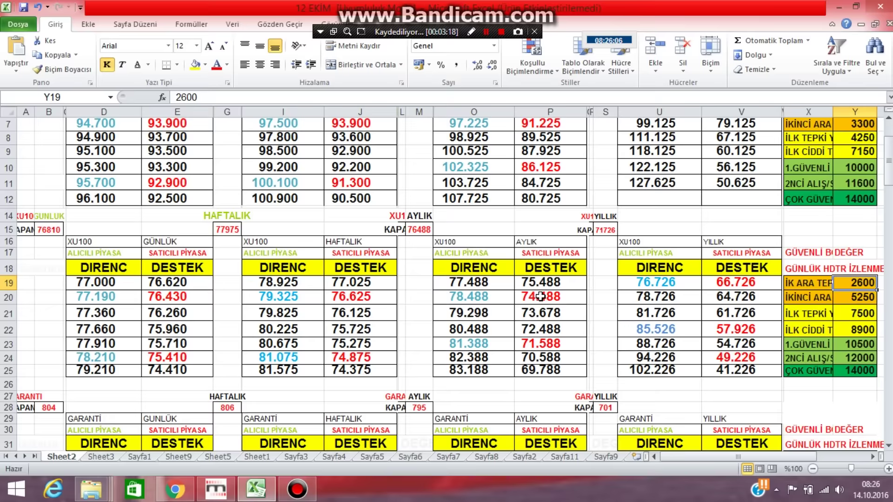
pyautogui.click(839, 489)
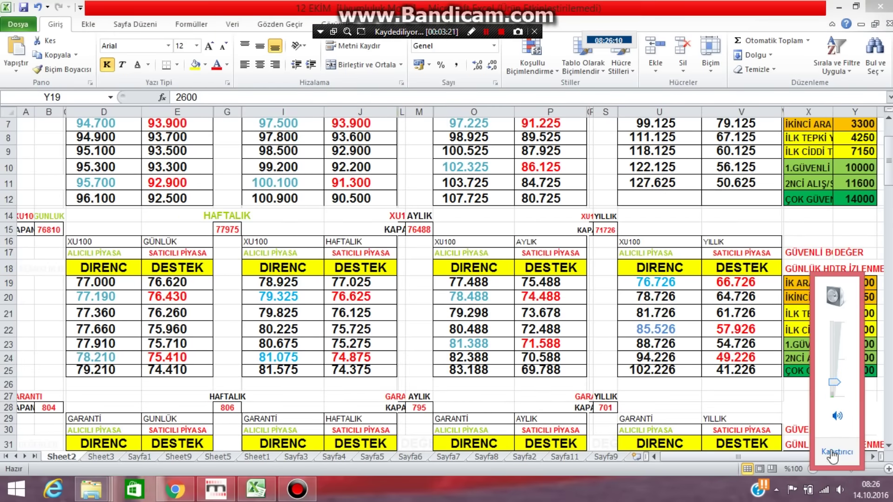
pyautogui.click(656, 385)
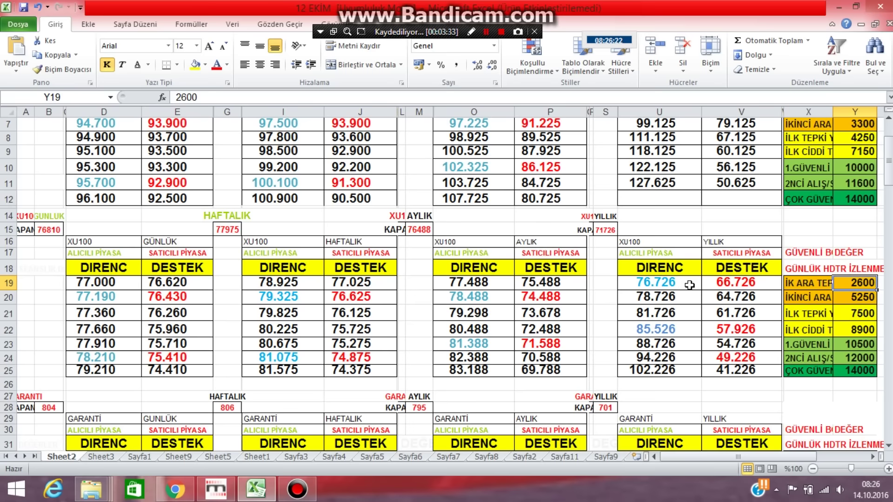
# - Review the monthly support in P23, the HDTR threshold in Y19 and the daily close in B15
pyautogui.click(552, 342)
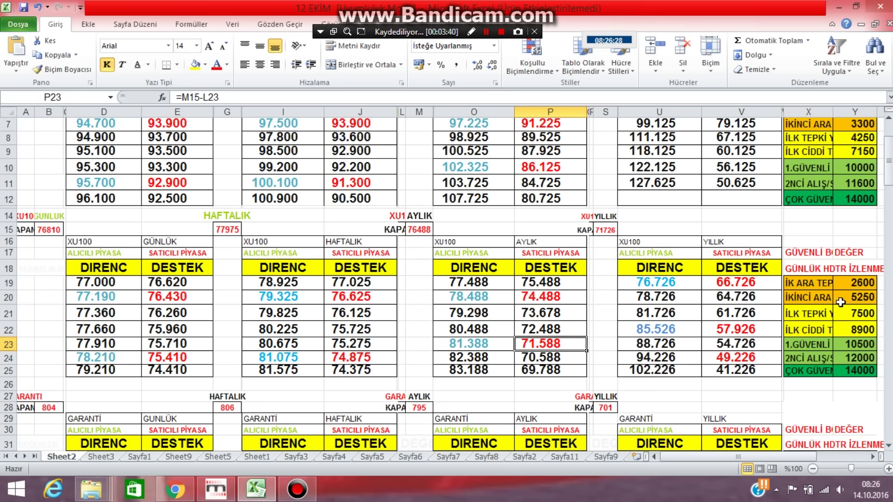
pyautogui.click(848, 287)
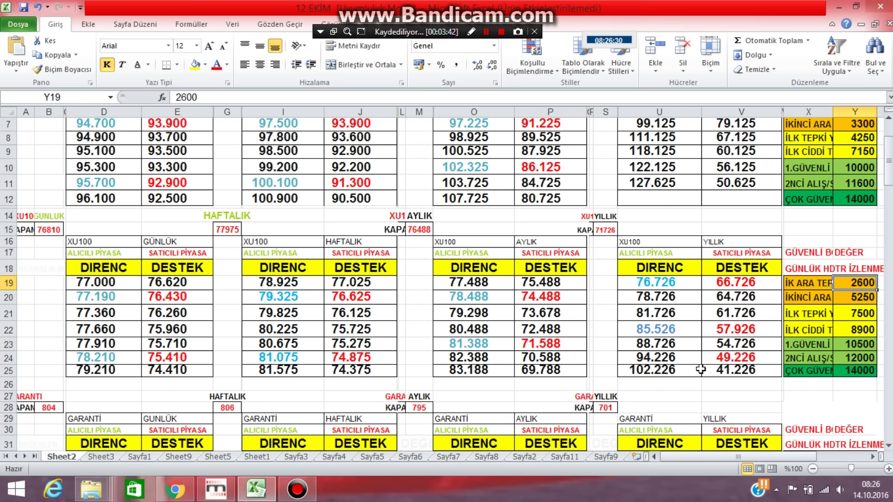
pyautogui.click(46, 229)
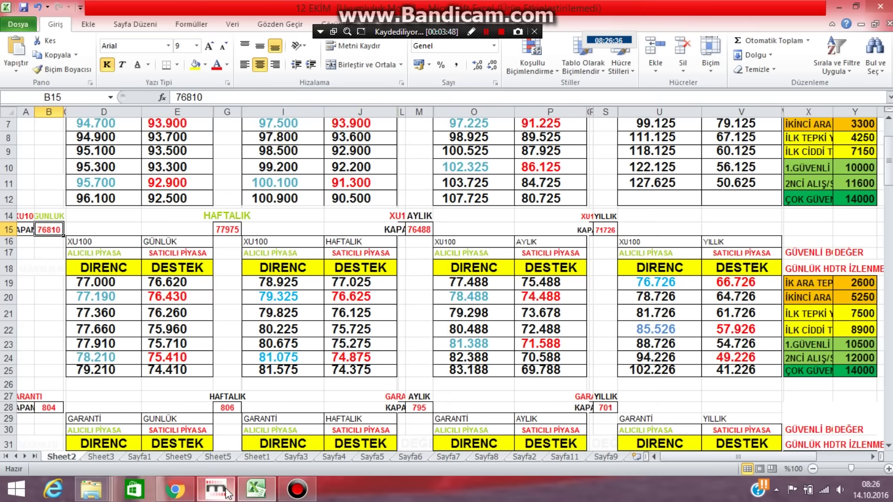
# - Switch to Matriks, view the XU100 chart in the weekly period and set the period to monthly (Aylık)
pyautogui.moveTo(228, 493)
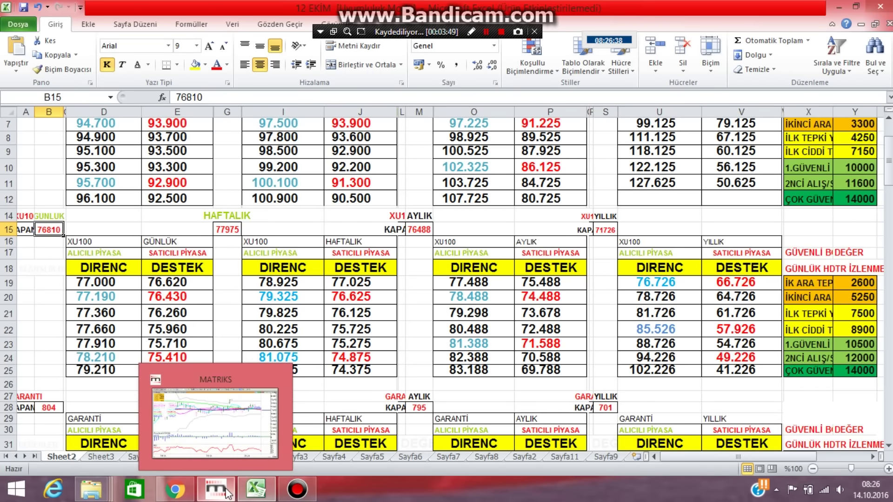
pyautogui.click(227, 492)
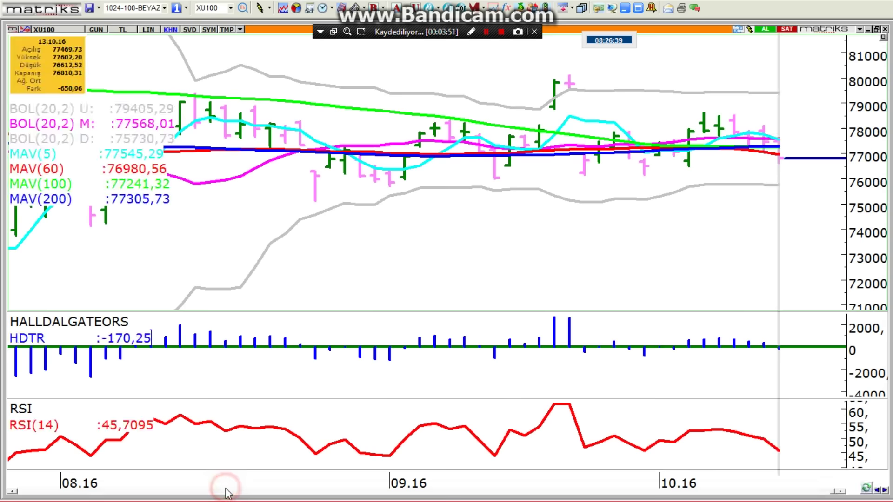
pyautogui.click(96, 30)
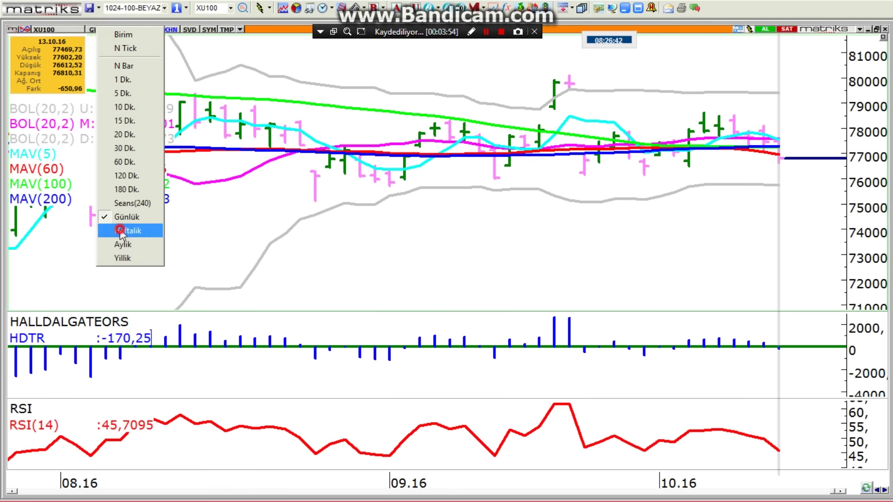
pyautogui.click(107, 225)
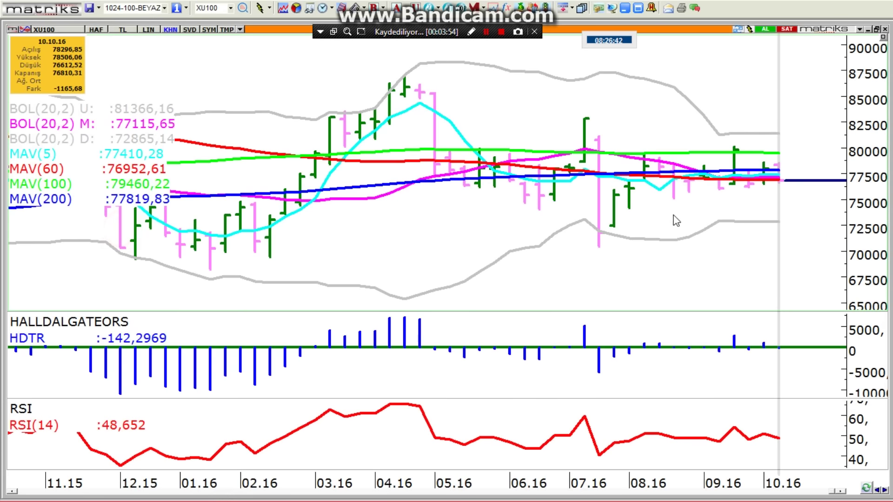
pyautogui.click(96, 30)
pyautogui.click(126, 310)
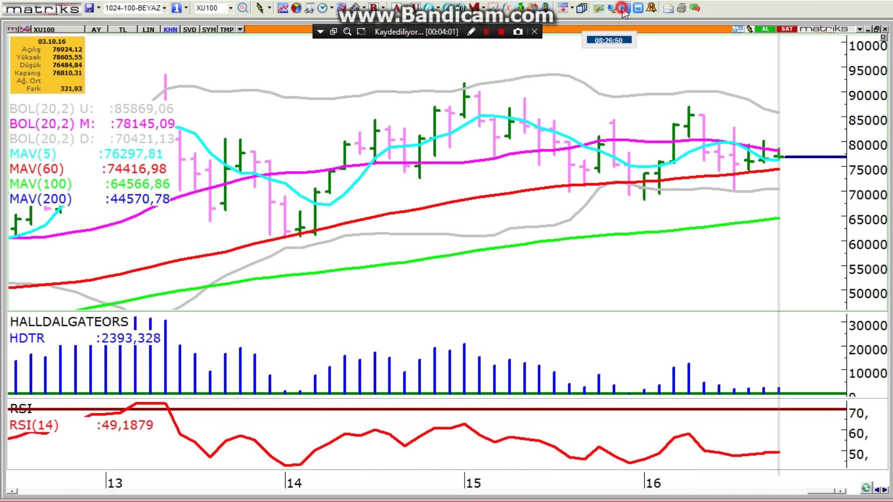
# - Compare the monthly support levels in P20, P23 and P24 of the Excel workbook with the monthly XU100 chart in Matriks
pyautogui.hotkey('alt', 'Tab')
pyautogui.click(541, 297)
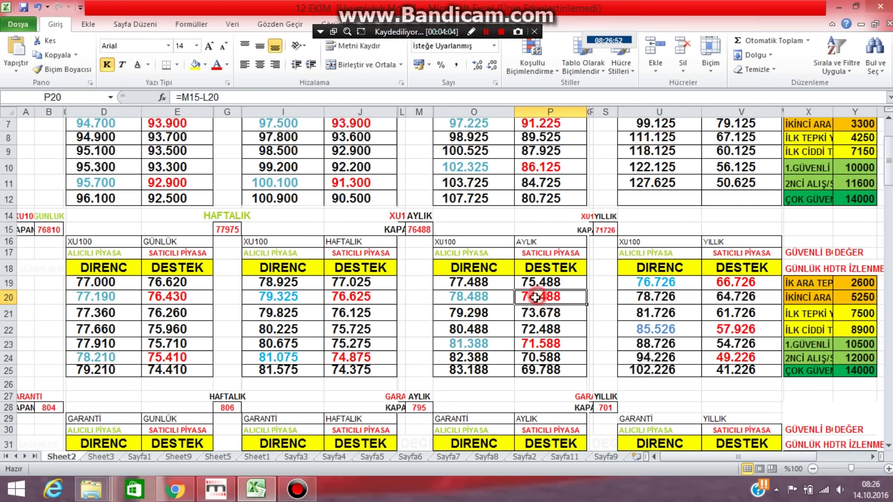
pyautogui.click(215, 493)
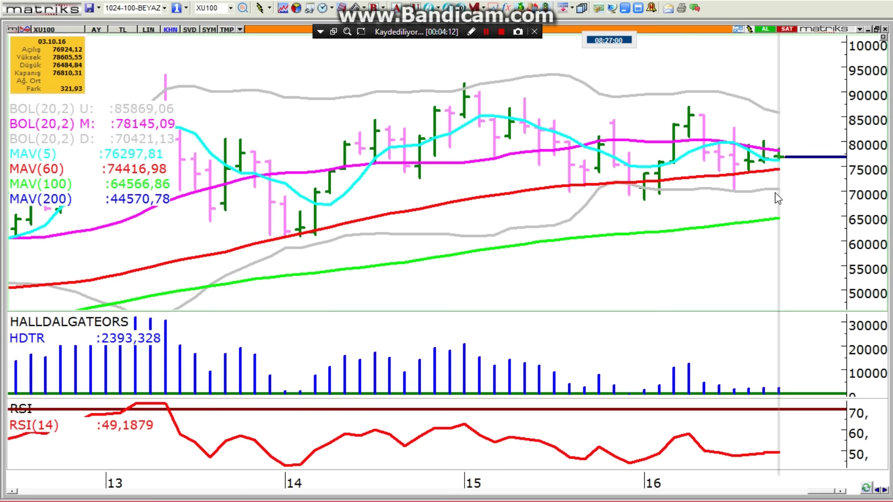
pyautogui.hotkey('alt', 'Tab')
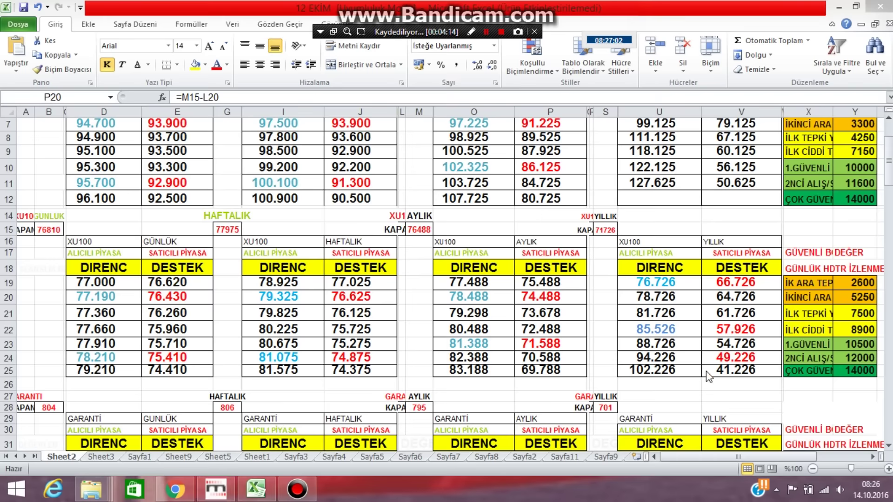
pyautogui.click(559, 344)
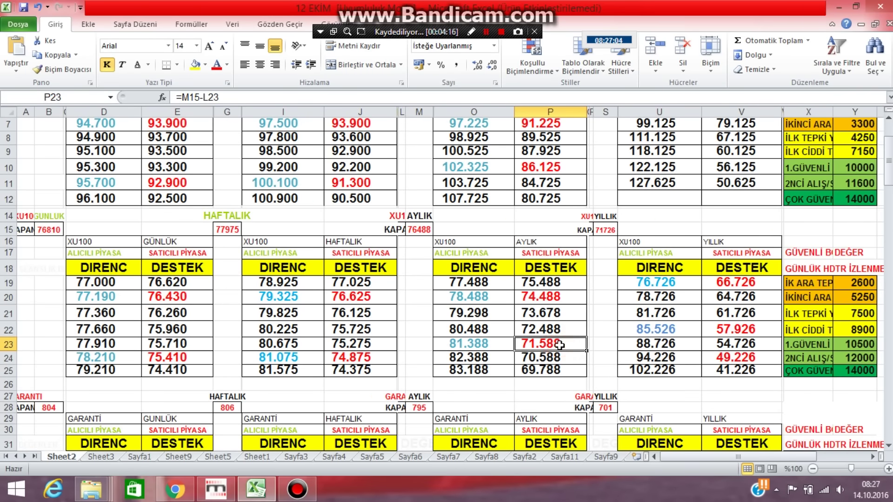
pyautogui.click(552, 358)
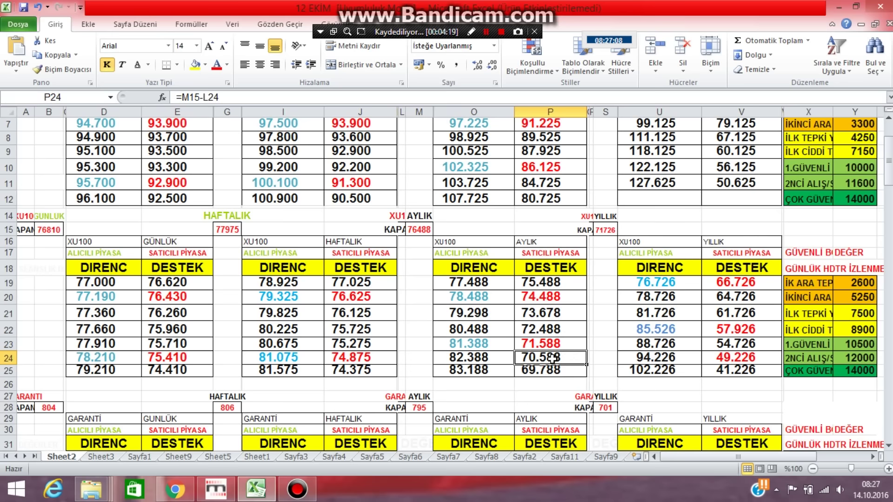
pyautogui.click(553, 344)
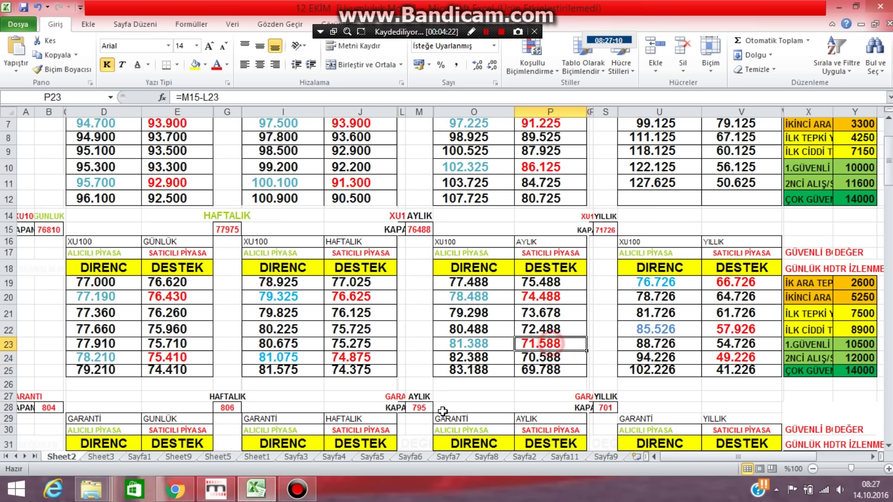
# - Switch to Matriks and set the XU100 chart period to yearly (Yıllık)
pyautogui.click(216, 494)
pyautogui.click(103, 32)
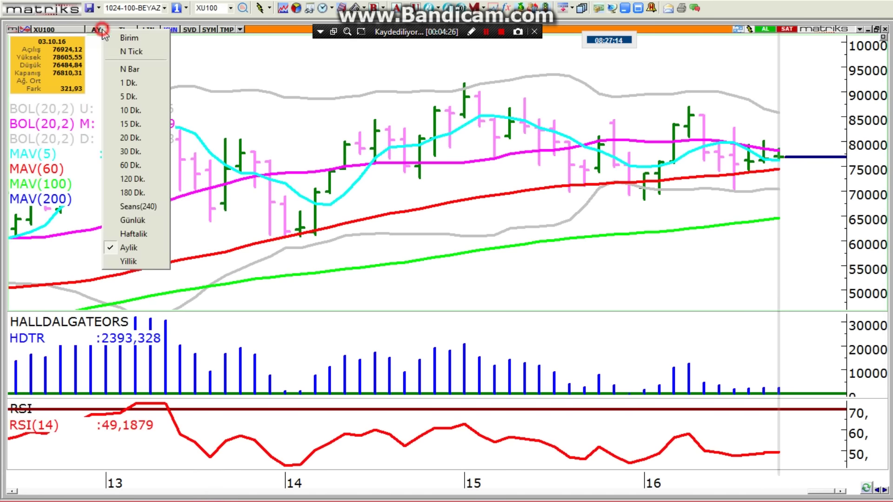
pyautogui.click(129, 262)
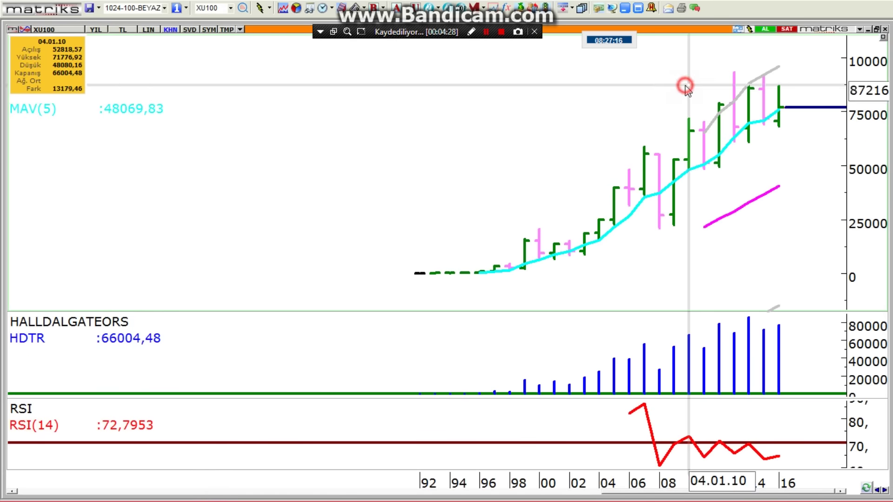
# - Inspect the 2016, 2015 and 2014 bars on the yearly XU100 chart
pyautogui.scroll(5, 685, 86)
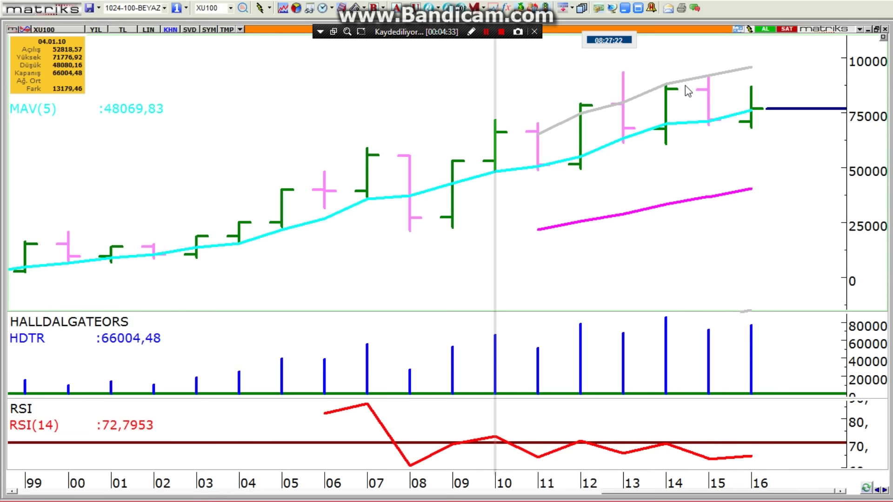
pyautogui.scroll(-2, 688, 92)
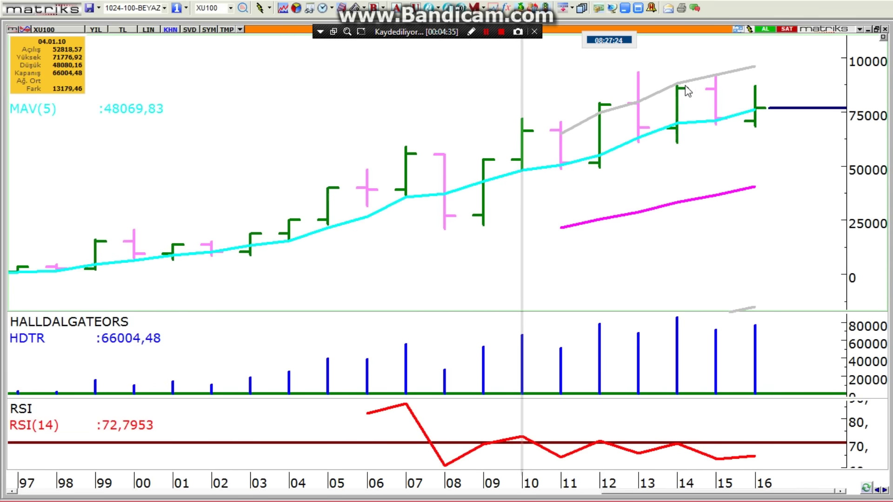
pyautogui.moveTo(753, 97); pyautogui.dragTo(679, 99)
pyautogui.click(716, 99)
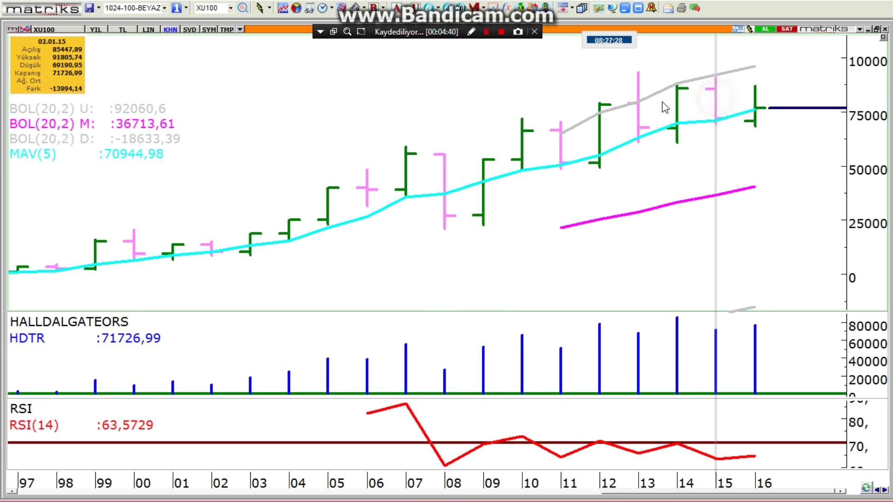
pyautogui.click(678, 98)
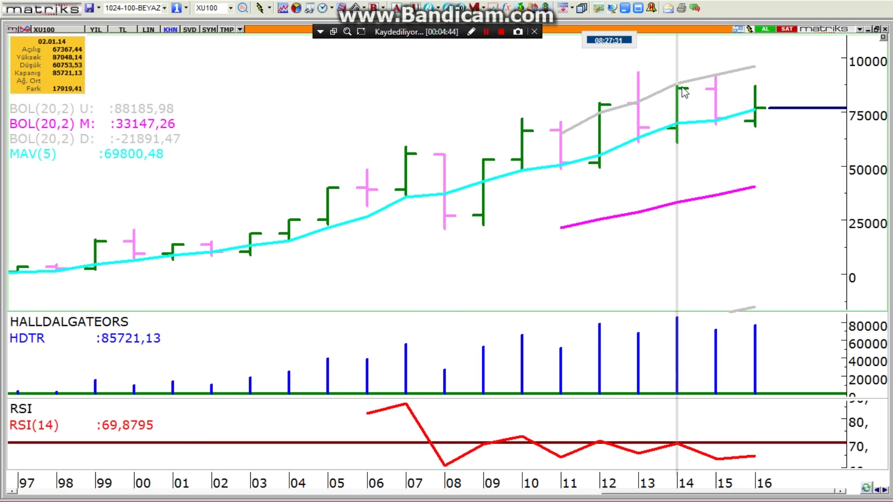
# - Examine the falling-year bars from 1998 through 2015 on the full yearly XU100 history
pyautogui.scroll(-3, 684, 138)
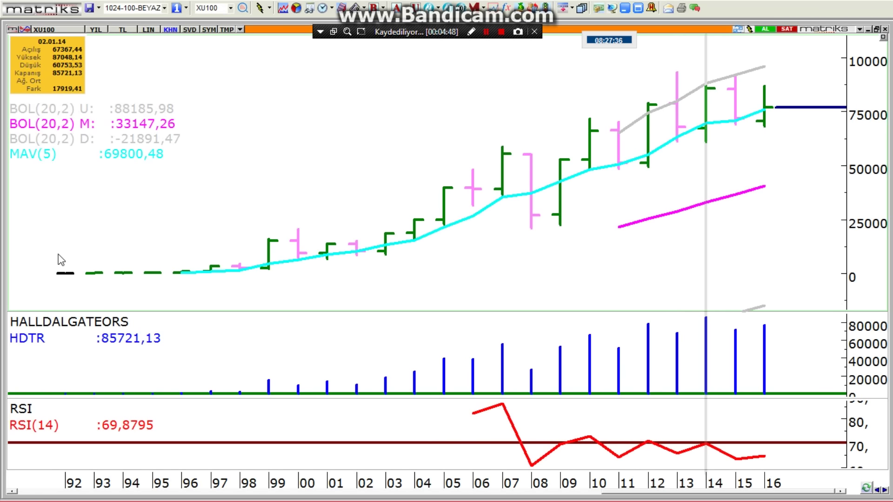
pyautogui.click(244, 241)
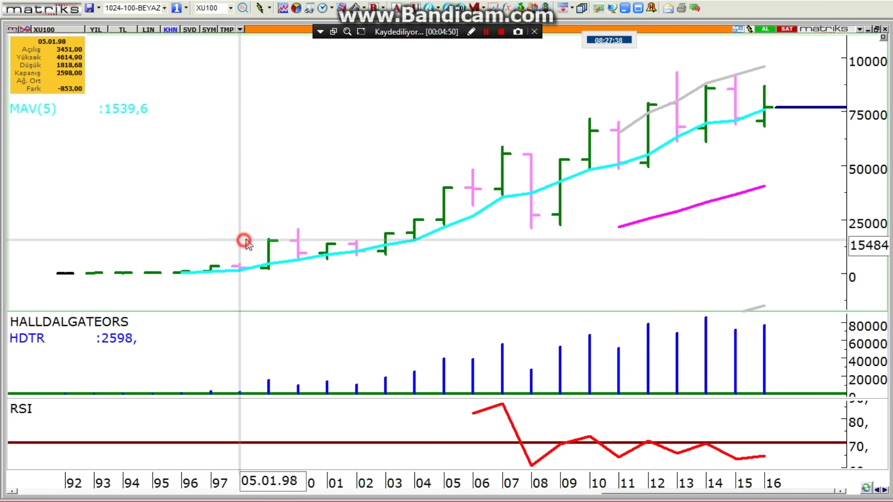
pyautogui.click(299, 223)
pyautogui.click(356, 217)
pyautogui.click(468, 175)
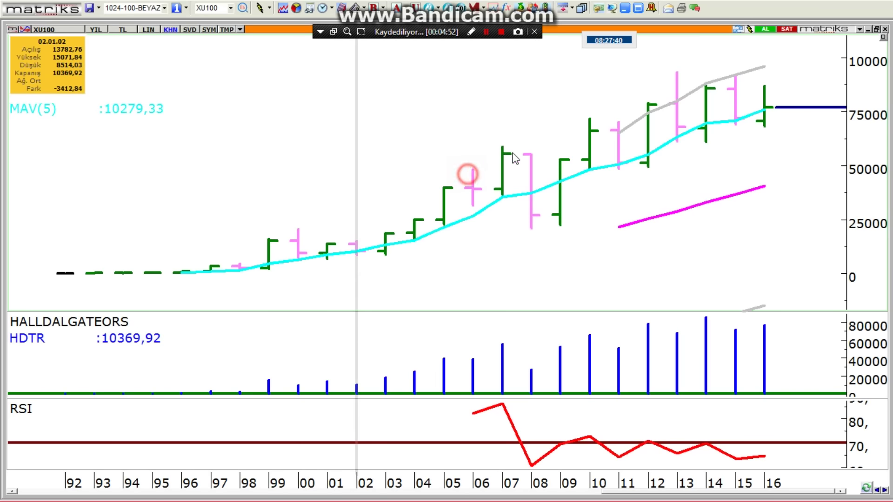
pyautogui.click(534, 136)
pyautogui.click(623, 104)
pyautogui.click(676, 76)
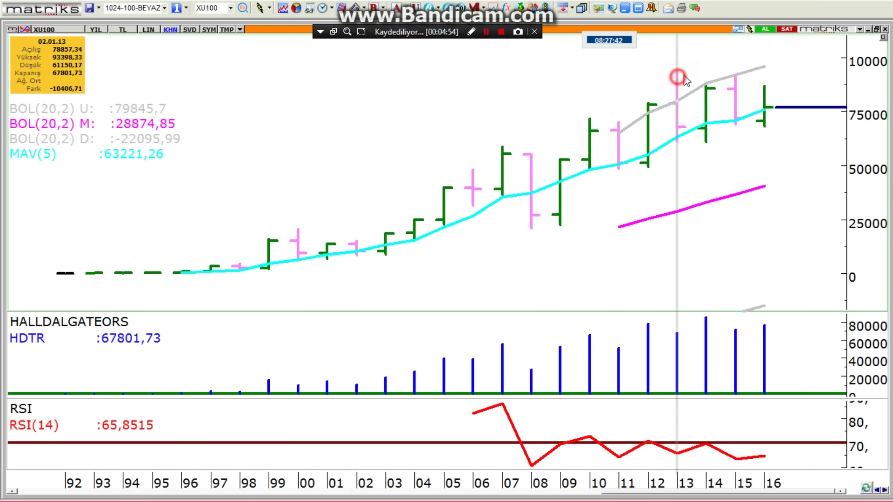
pyautogui.click(734, 61)
# - Review the yearly bars for 2009, 2010, 2005, 2000 and 2002 on the XU100 chart
pyautogui.click(566, 147)
pyautogui.click(590, 119)
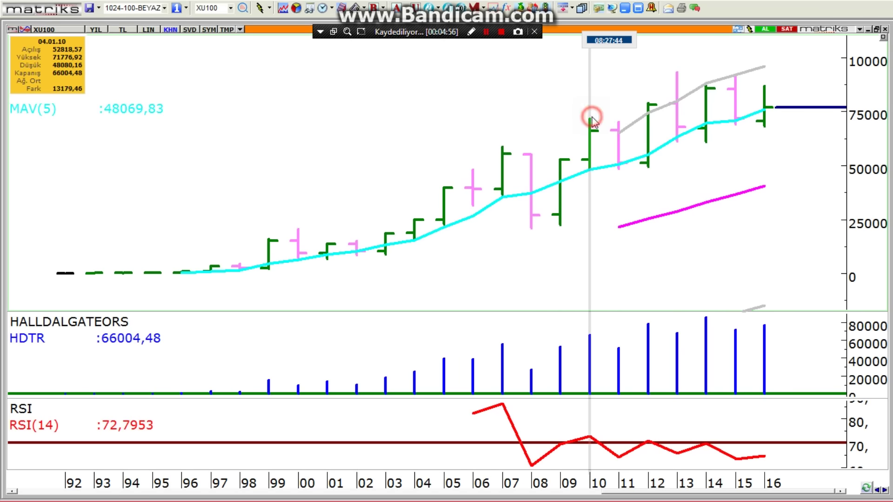
pyautogui.click(444, 183)
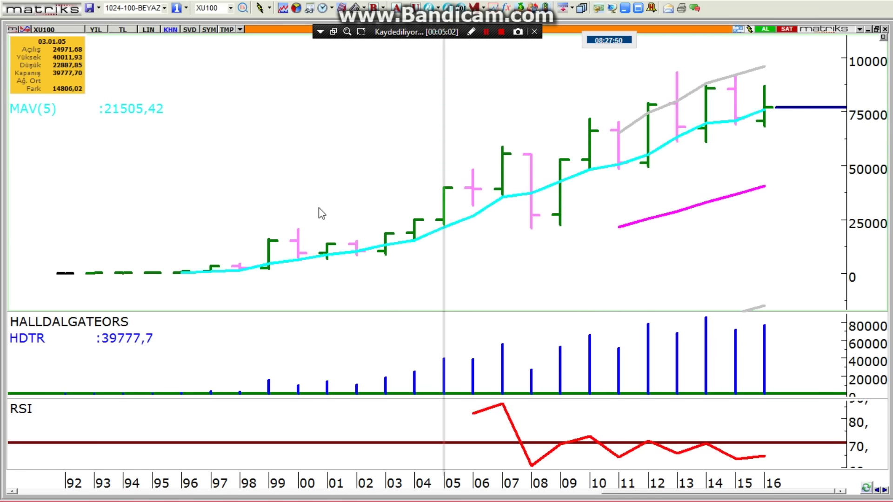
pyautogui.click(299, 201)
pyautogui.click(350, 205)
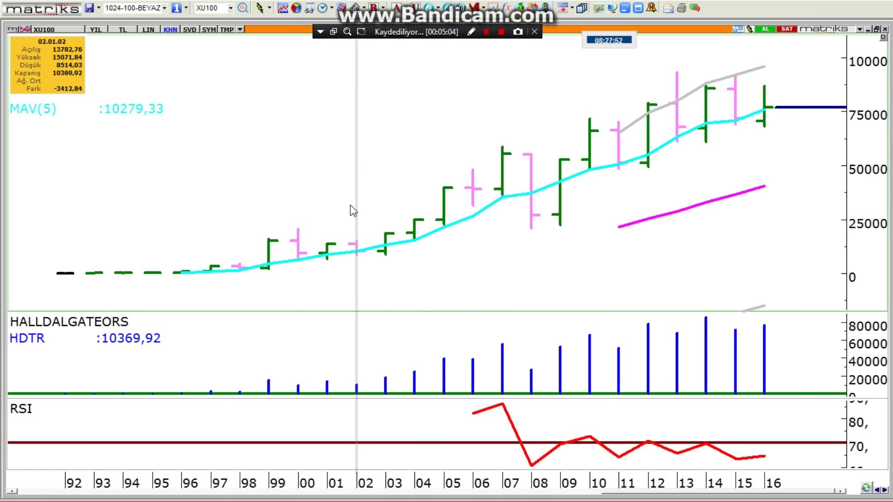
# - Compare the highs of the 2016, 2015 and 2013 bars on the yearly chart
pyautogui.scroll(3, 350, 205)
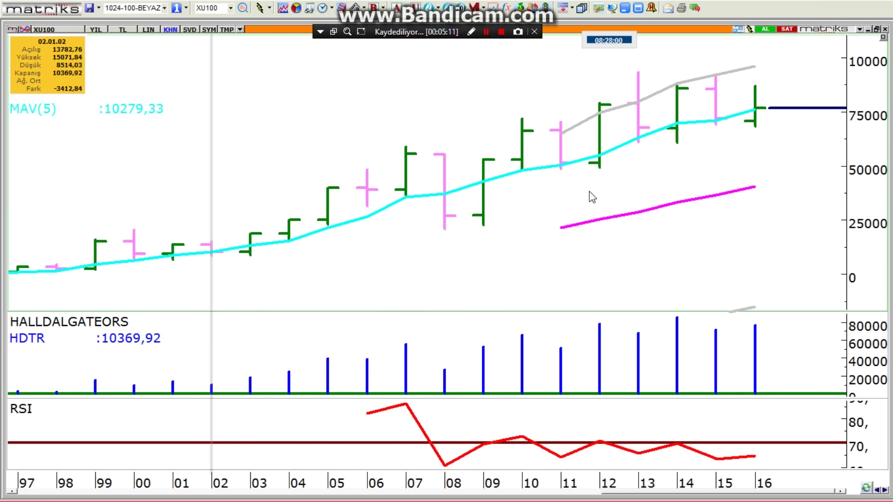
pyautogui.click(751, 74)
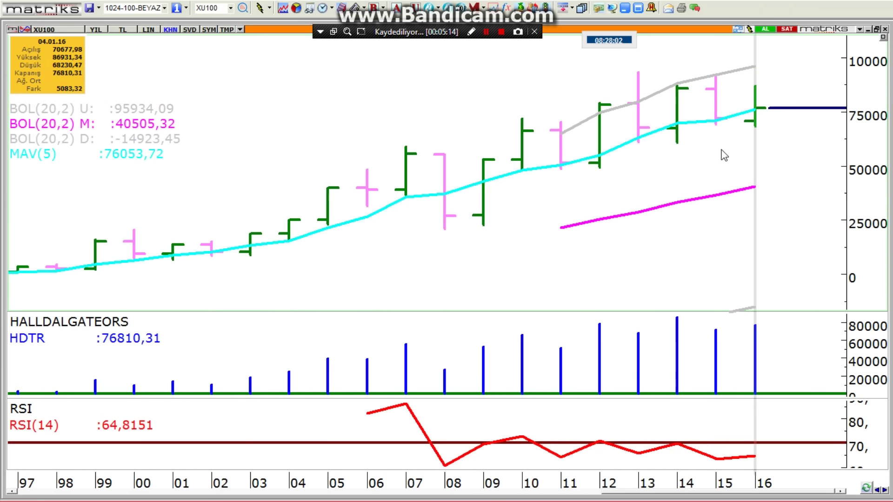
pyautogui.click(715, 72)
pyautogui.click(640, 60)
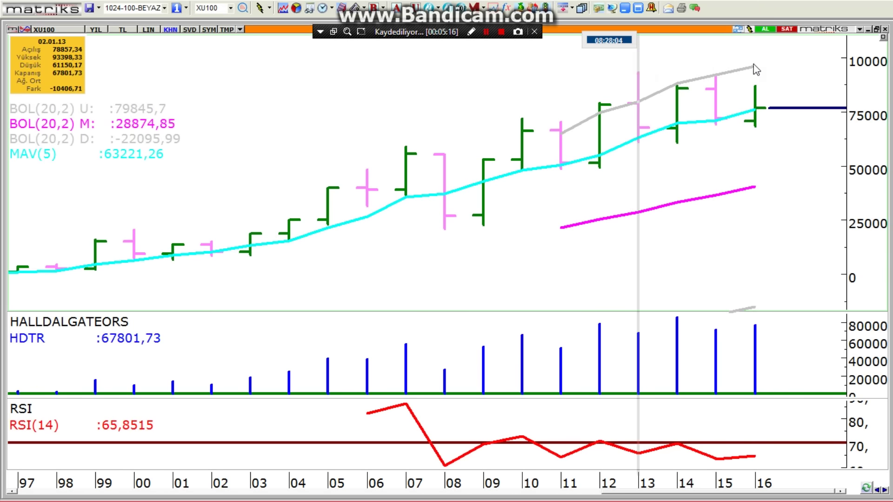
pyautogui.click(755, 70)
pyautogui.click(644, 72)
# - Compare the lows of 2014 and 2015 and the highs of the 2013, 2014 and 2015 yearly bars
pyautogui.scroll(-2, 643, 69)
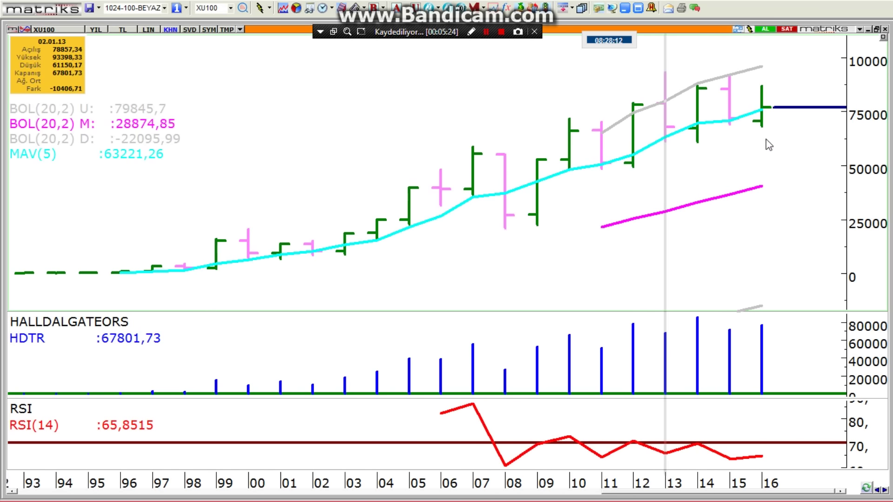
pyautogui.click(697, 146)
pyautogui.click(728, 134)
pyautogui.click(664, 86)
pyautogui.click(698, 89)
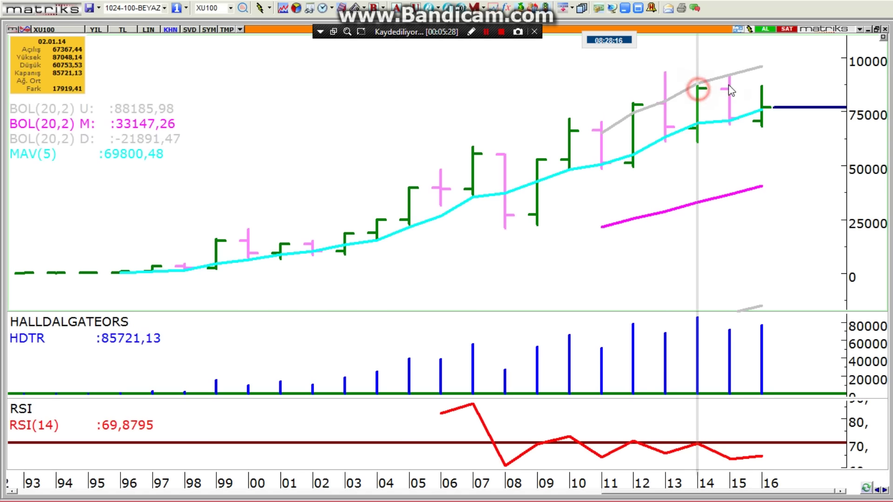
pyautogui.click(735, 82)
pyautogui.click(661, 55)
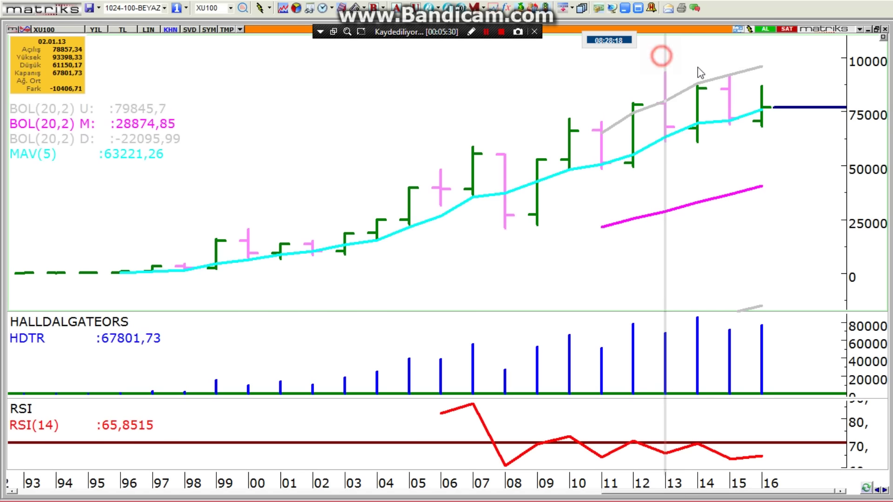
pyautogui.click(706, 62)
pyautogui.click(721, 62)
# - Compare the lows of the yearly XU100 bars from 2013 through 2016
pyautogui.click(668, 134)
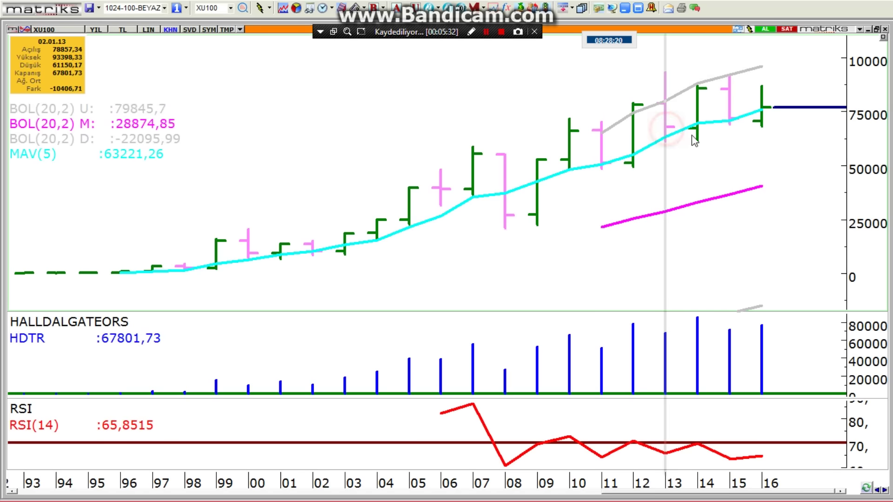
pyautogui.click(695, 135)
pyautogui.click(728, 132)
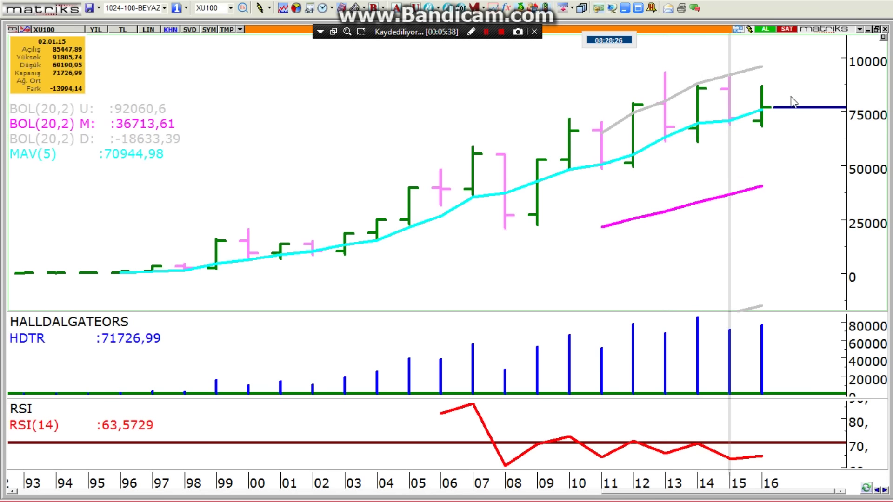
pyautogui.click(769, 141)
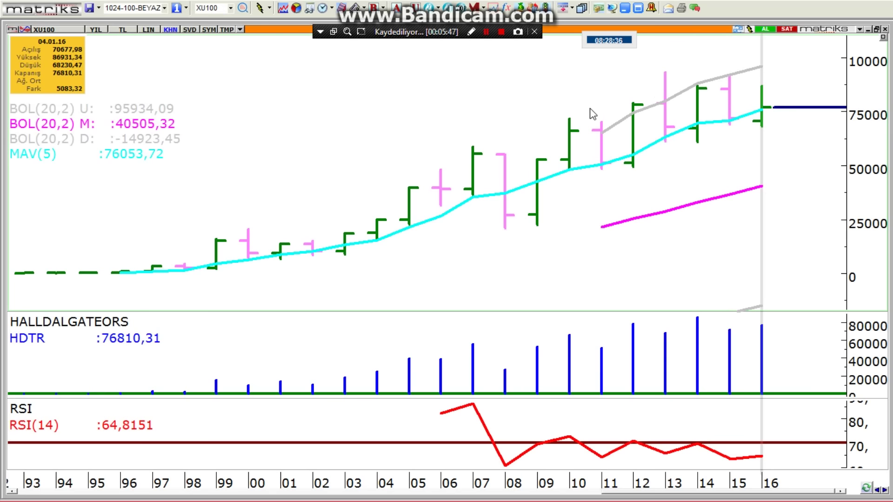
# - Look over the long-term yearly XU100 trend and read the data of the 2013 bar
pyautogui.scroll(-2, 593, 114)
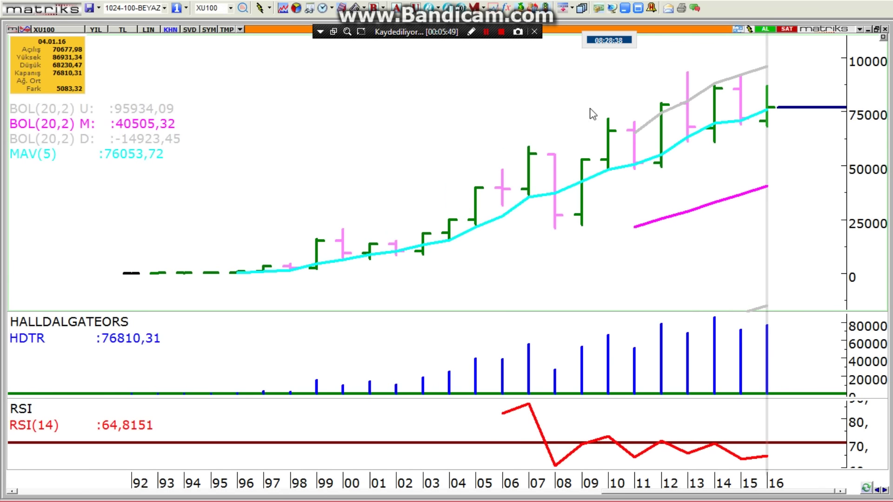
pyautogui.scroll(-1, 593, 114)
pyautogui.scroll(3, 669, 98)
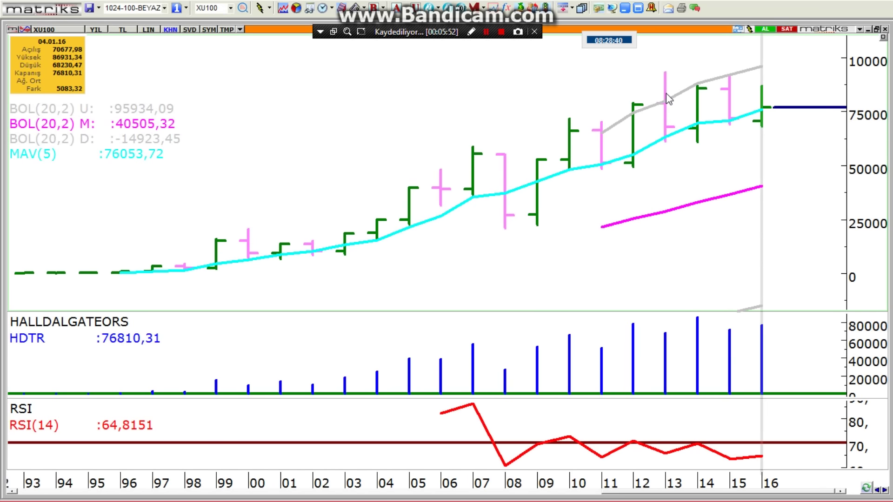
pyautogui.moveTo(668, 99)
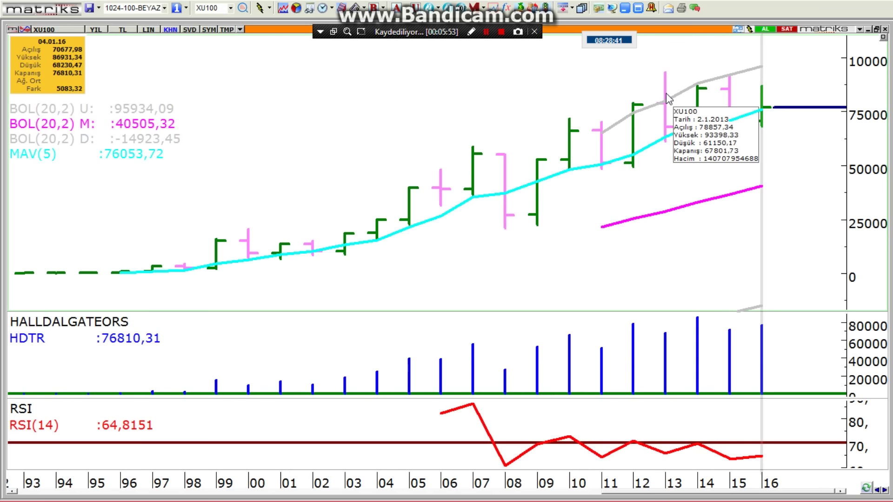
pyautogui.moveTo(578, 150)
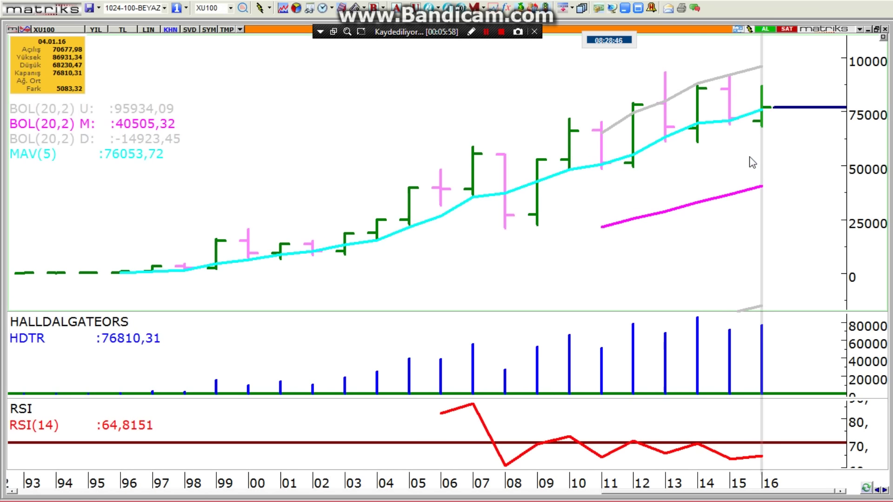
pyautogui.scroll(-1, 756, 162)
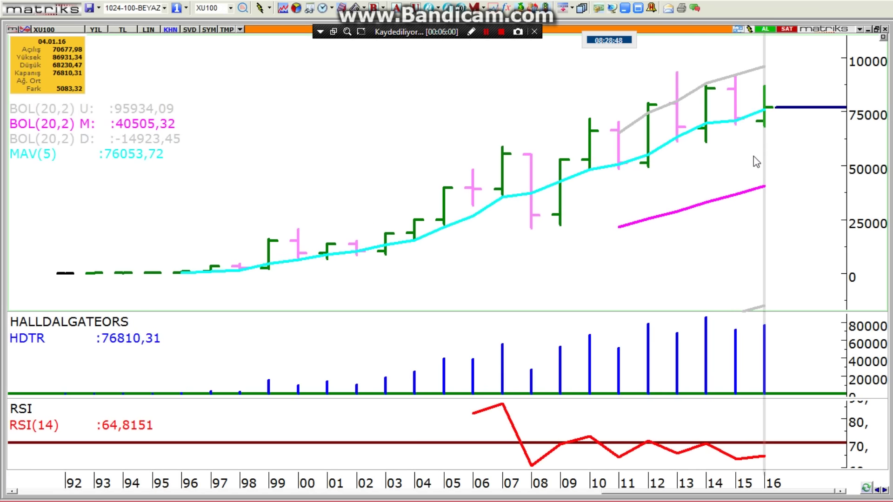
pyautogui.scroll(1, 757, 161)
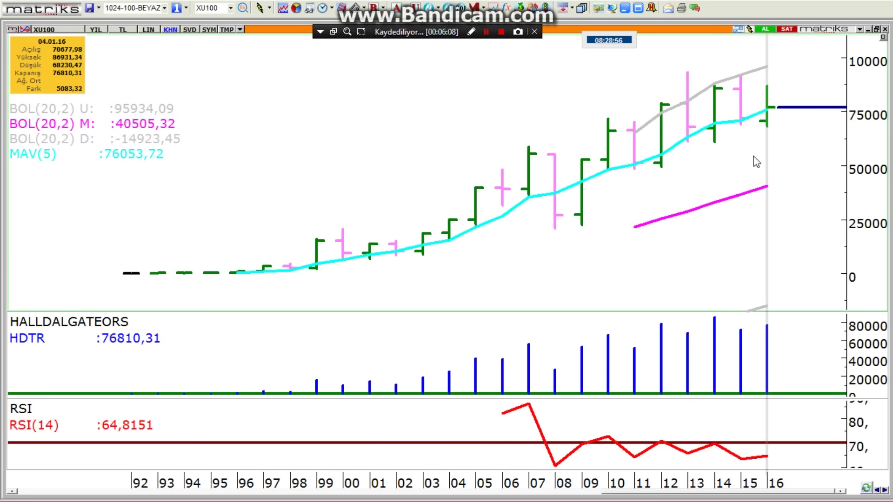
pyautogui.scroll(1, 757, 162)
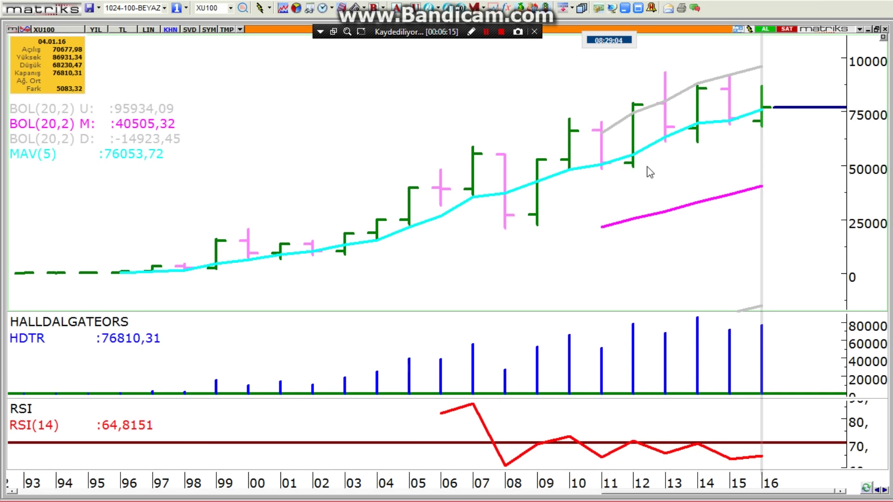
# - Check the 2013 peak and the opening, closing and HDTR values of the 2015 and 2016 yearly bars
pyautogui.click(668, 61)
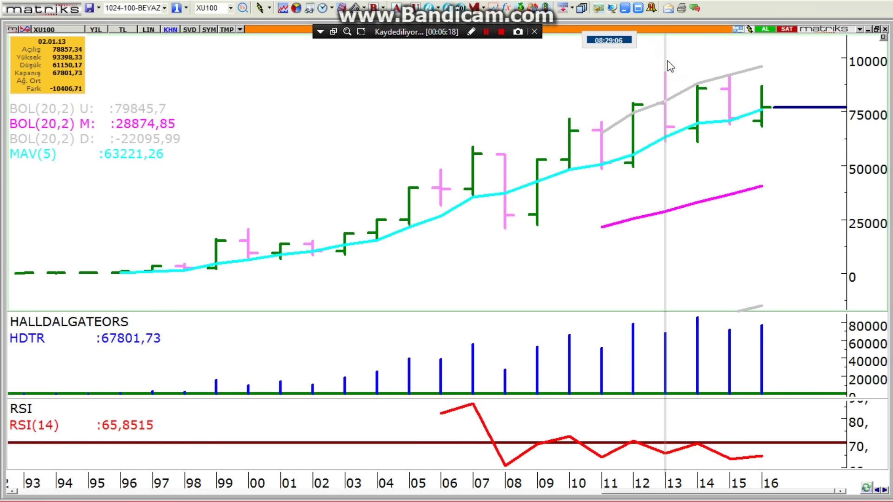
pyautogui.click(771, 156)
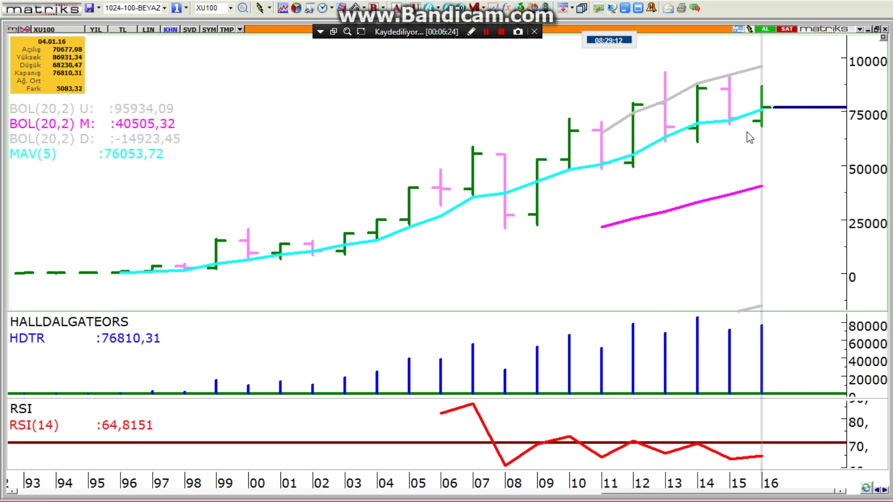
pyautogui.click(733, 128)
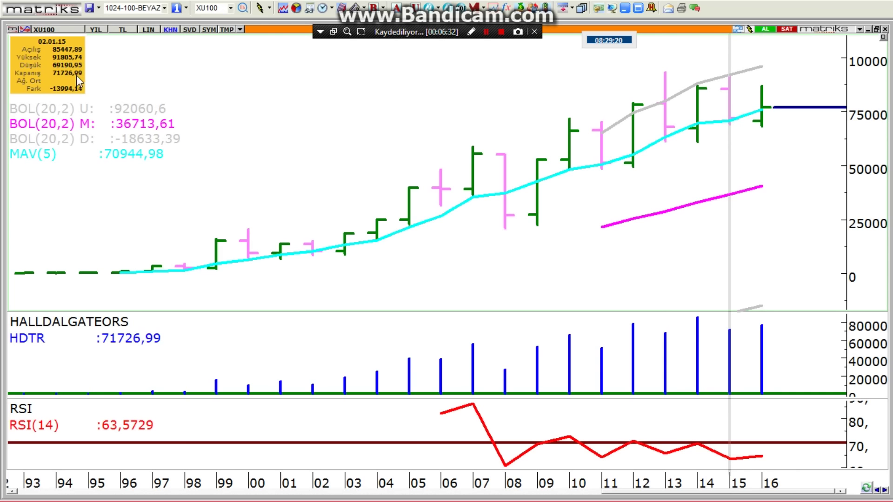
pyautogui.click(762, 137)
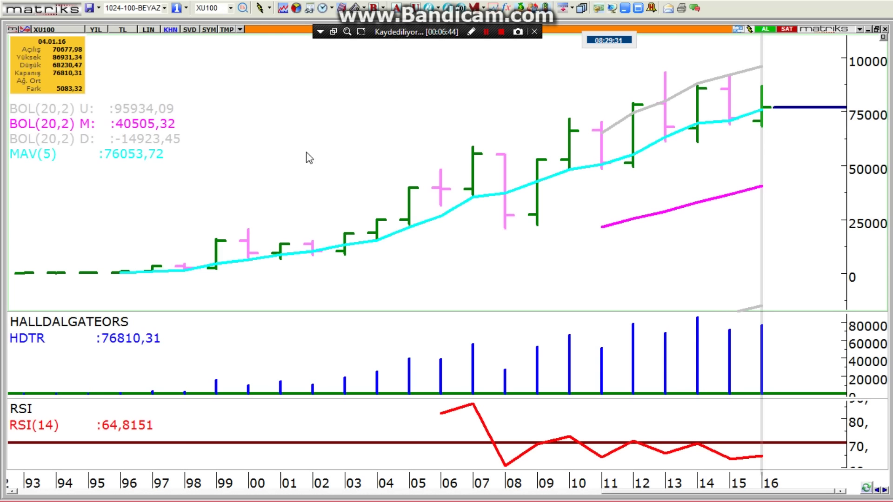
# - Switch to the Excel workbook and examine the XU100 yearly resistance levels in rows 19, 21 and 22 and the first yearly support
pyautogui.hotkey('alt', 'Tab')
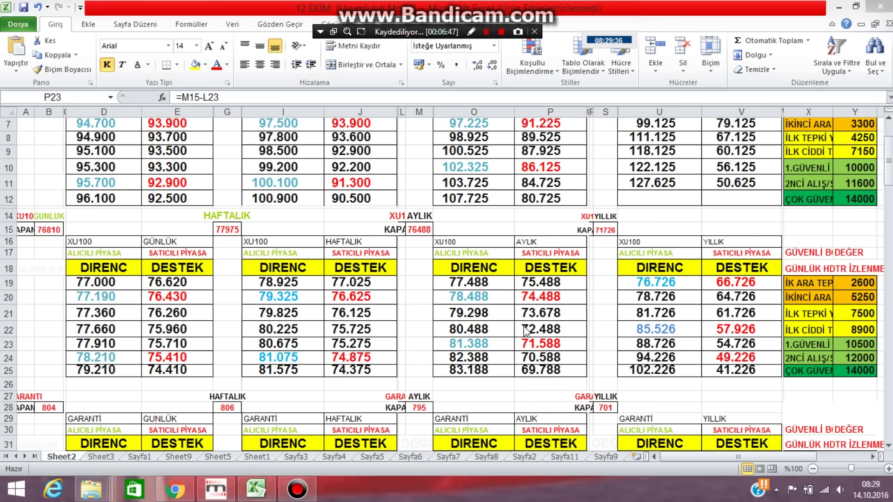
pyautogui.click(654, 282)
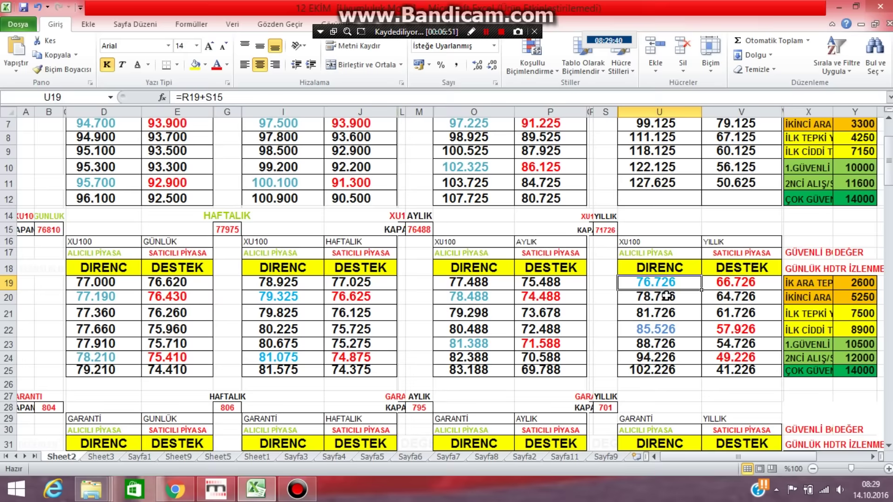
pyautogui.click(665, 313)
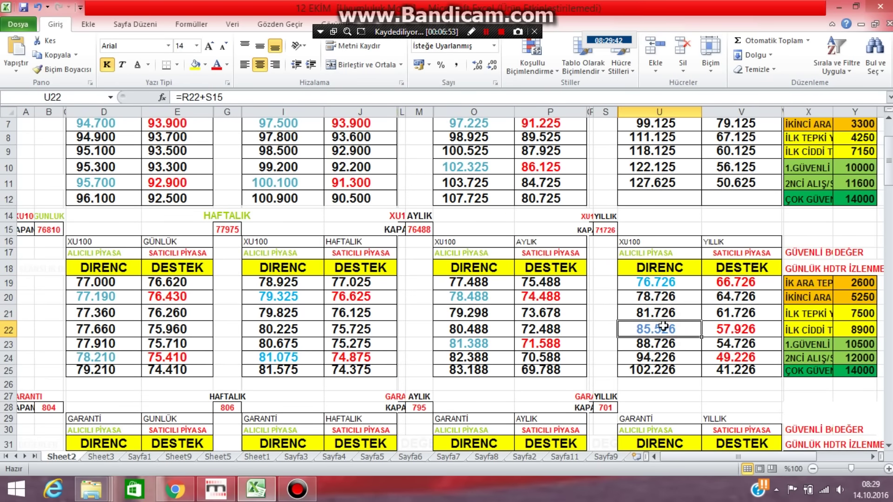
pyautogui.click(656, 313)
pyautogui.click(660, 327)
pyautogui.click(664, 314)
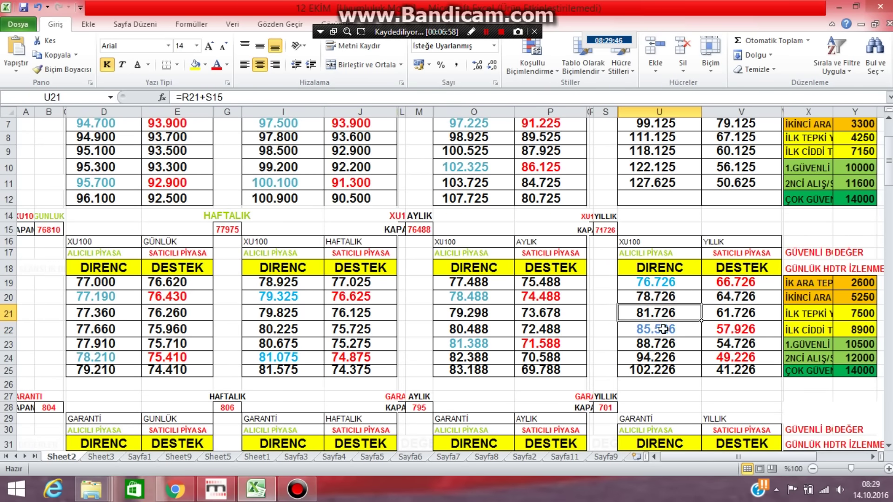
pyautogui.click(740, 284)
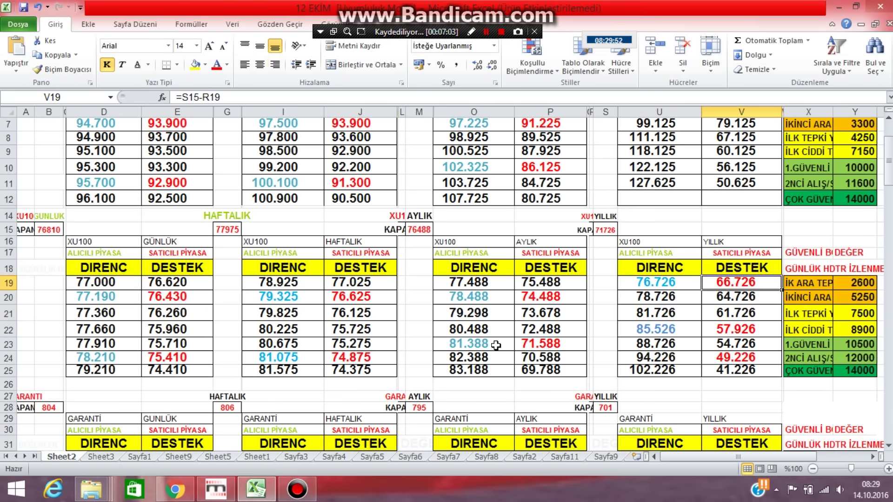
# - Compare the first intermediate HDTR threshold in Y19 with the XU100 daily close in B15
pyautogui.click(866, 284)
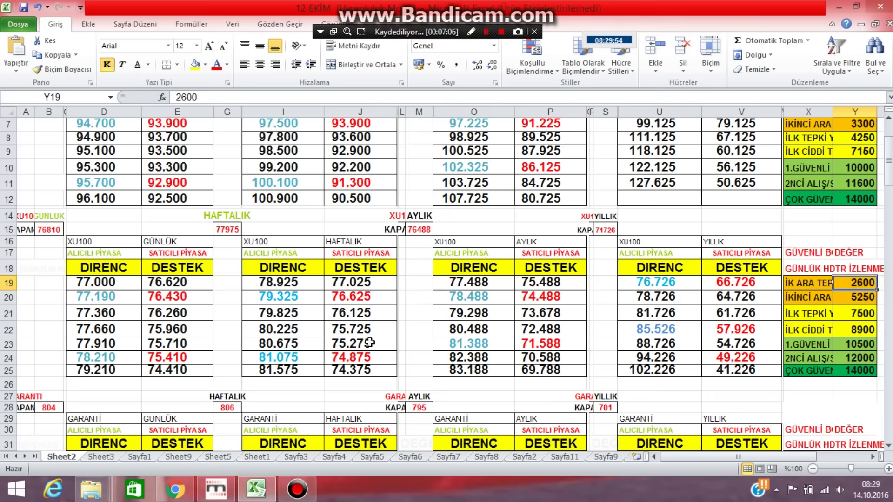
pyautogui.click(54, 231)
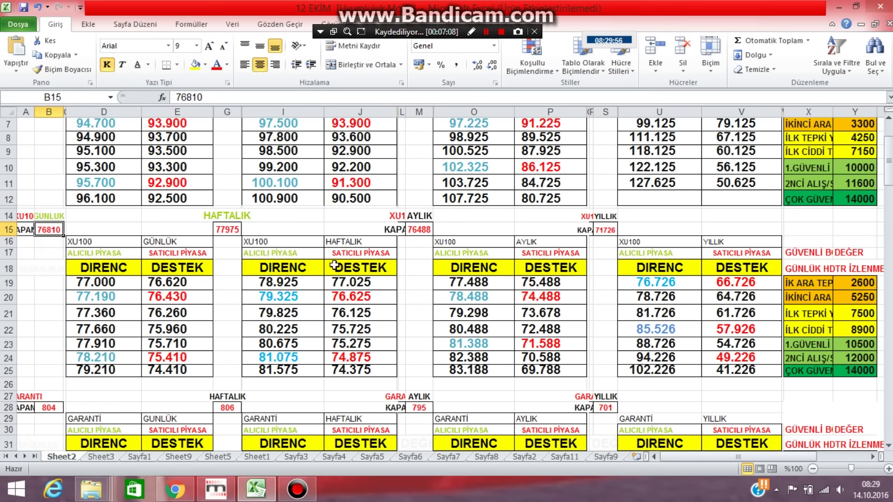
pyautogui.click(850, 286)
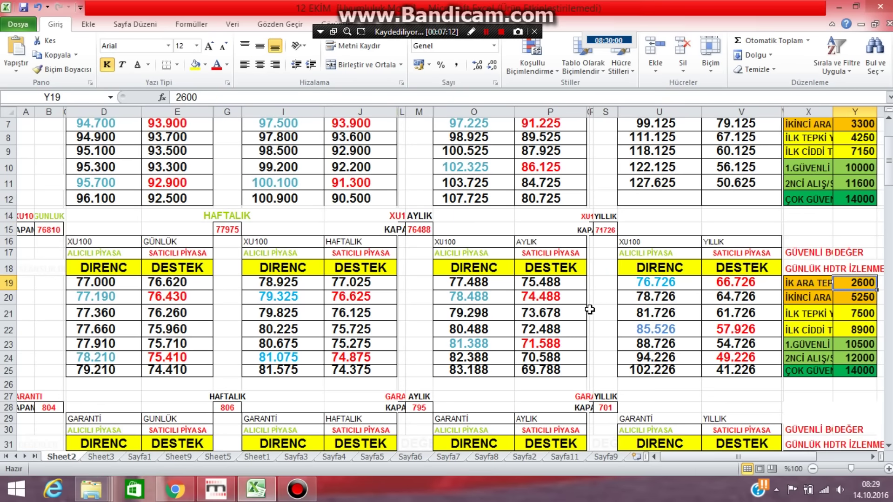
# - Go through the XU100 monthly support levels from row 20 to row 24
pyautogui.click(547, 297)
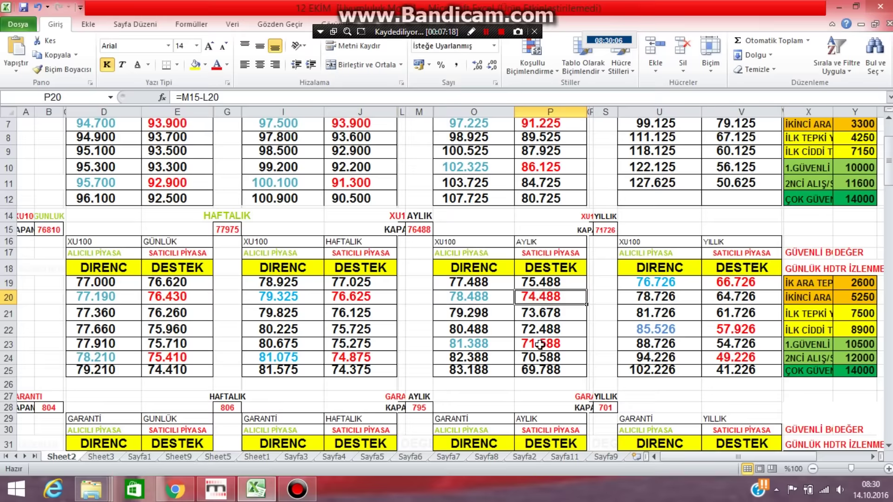
pyautogui.click(540, 315)
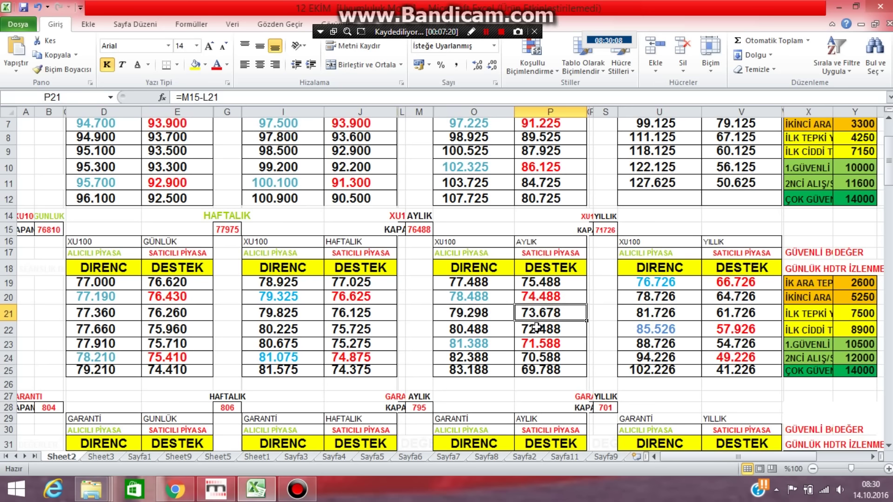
pyautogui.click(537, 329)
pyautogui.click(535, 344)
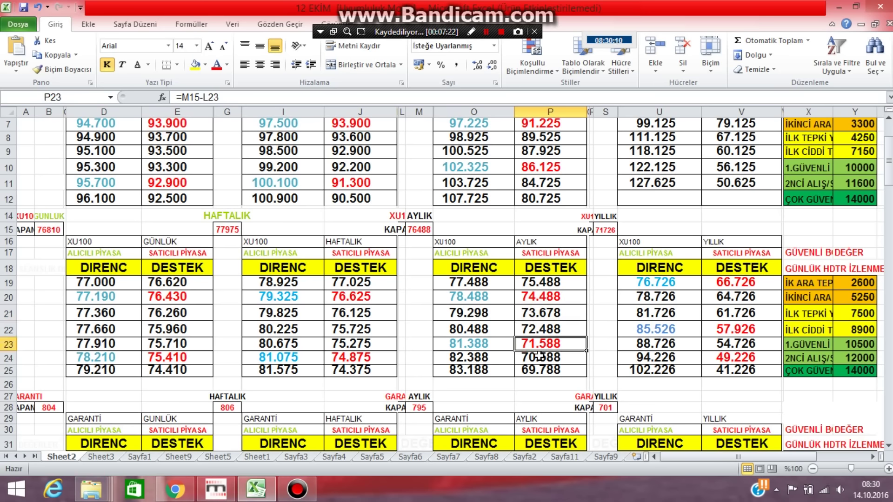
pyautogui.click(539, 357)
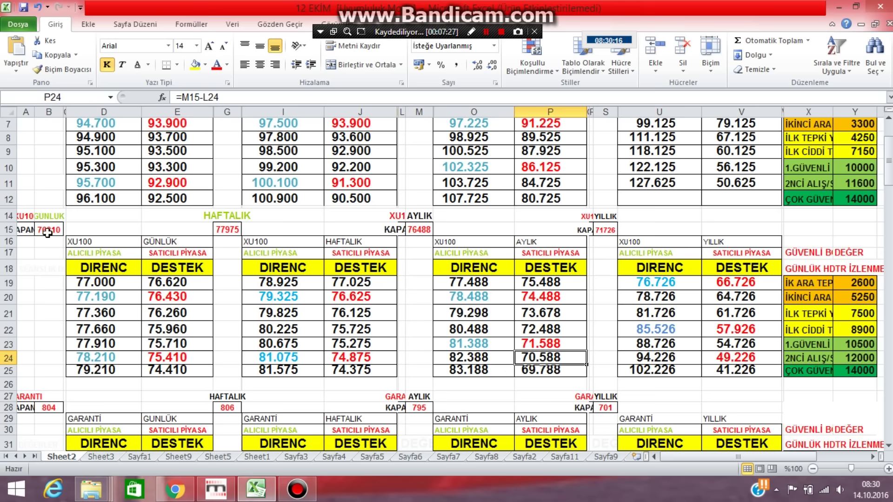
# - Check the XU100 daily close in B15 against the first intermediate HDTR threshold in Y19 again
pyautogui.click(47, 233)
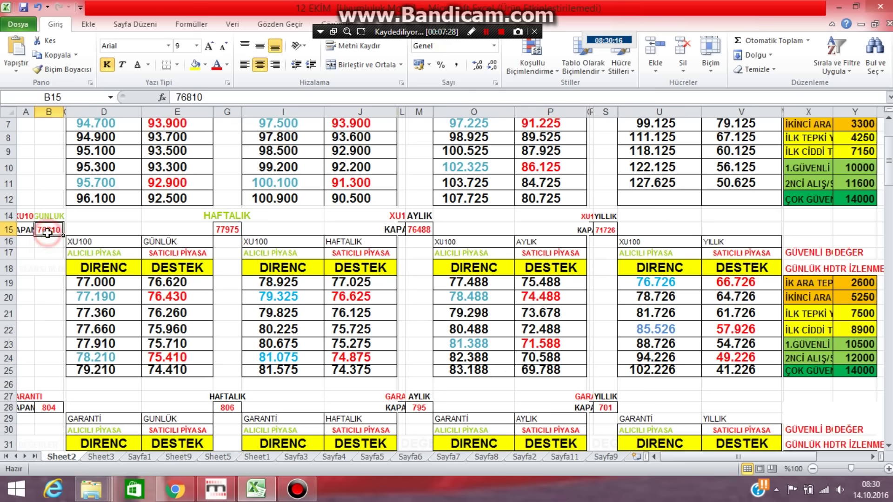
pyautogui.click(857, 282)
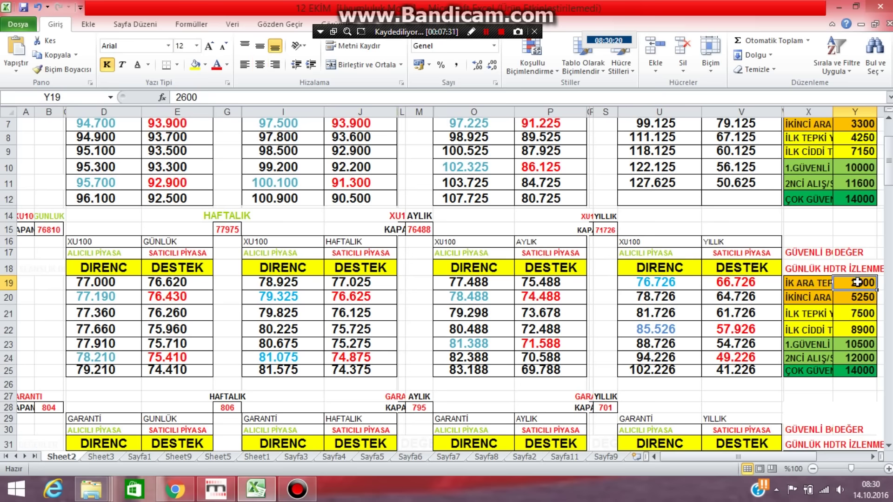
pyautogui.click(49, 229)
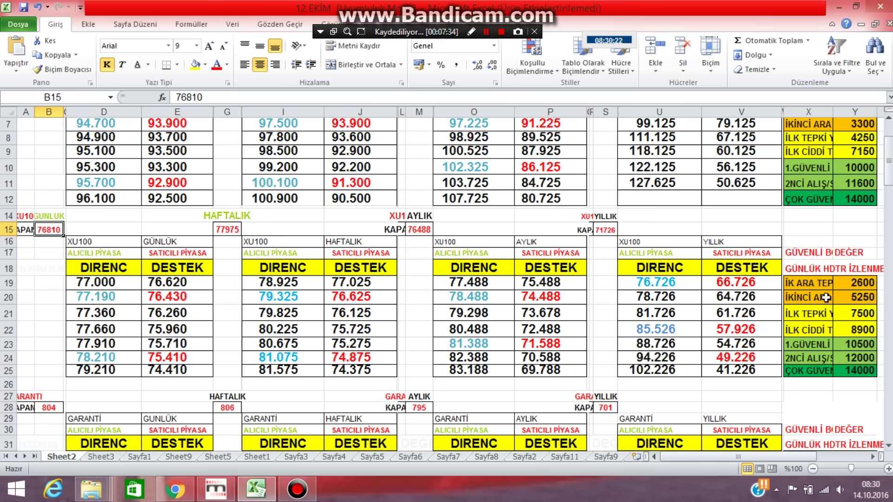
pyautogui.click(854, 282)
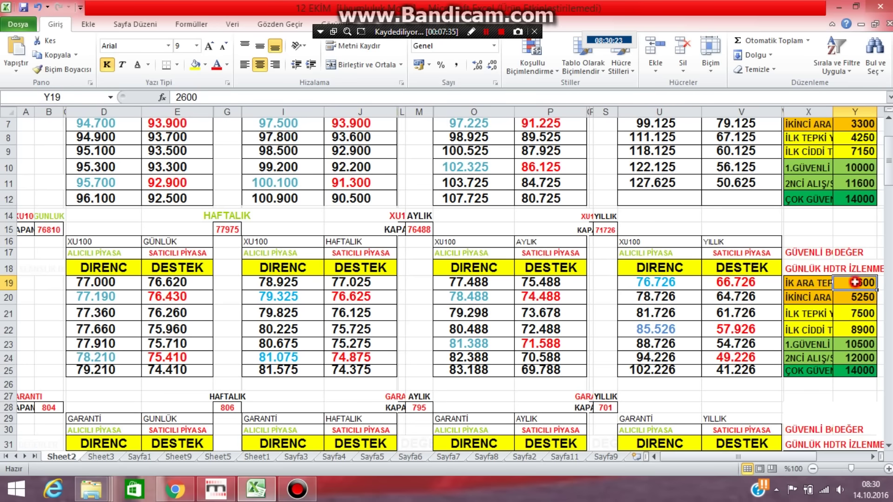
# - Switch to Matriks, set the XU100 chart to the daily (Günlük) period and examine the latest HDTR bar
pyautogui.click(215, 490)
pyautogui.click(96, 30)
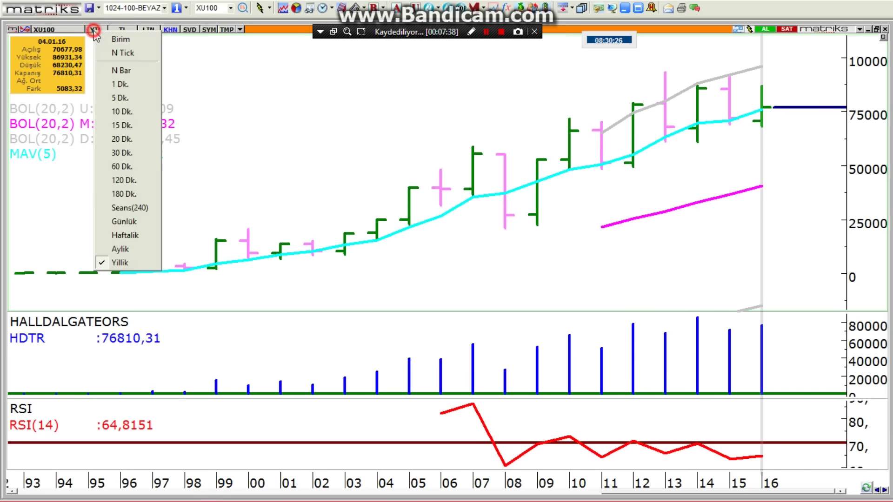
pyautogui.click(124, 221)
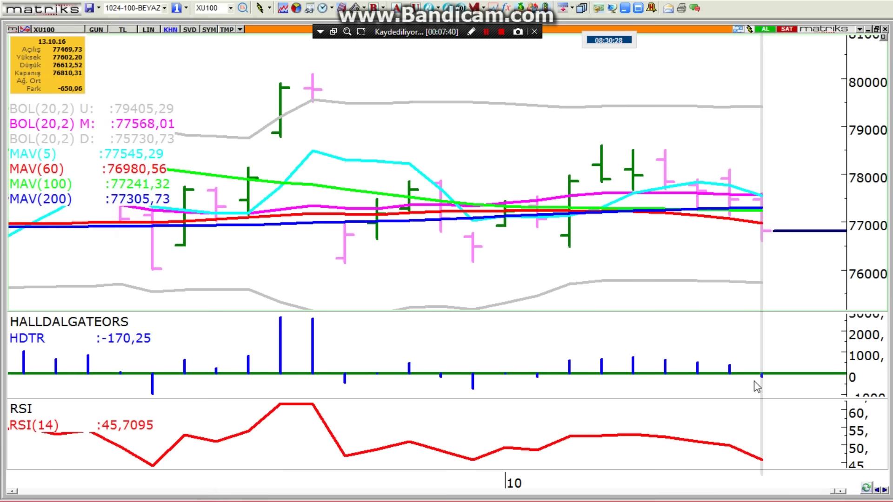
pyautogui.click(760, 353)
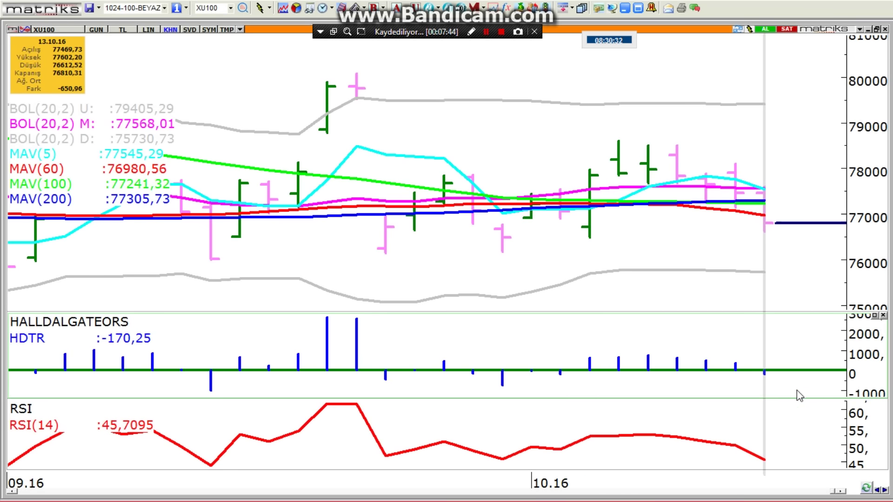
# - Return to Excel and compare the XU100 daily close with the first and second HDTR thresholds and the row 23 monthly support
pyautogui.hotkey('alt', 'Tab')
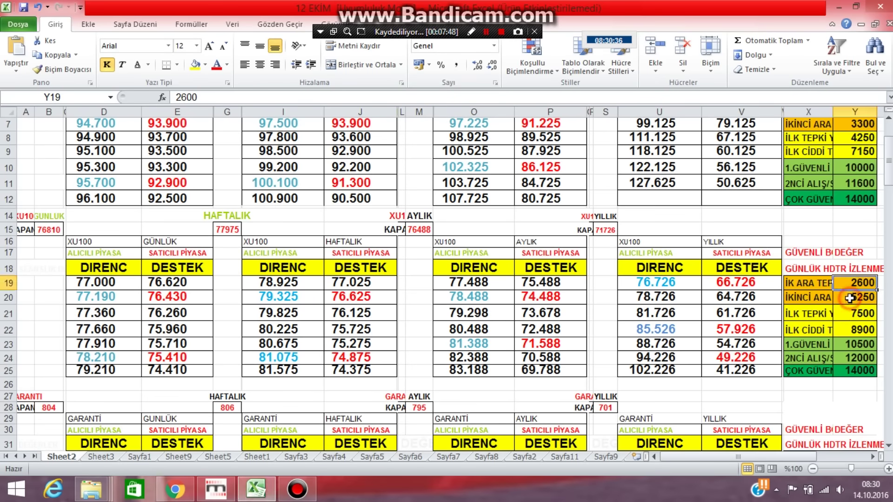
pyautogui.click(845, 283)
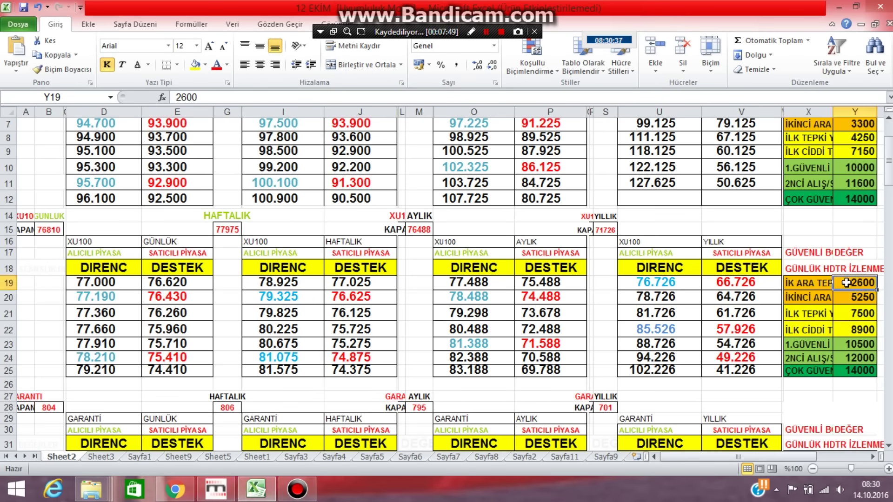
pyautogui.click(58, 228)
pyautogui.click(853, 284)
pyautogui.click(55, 230)
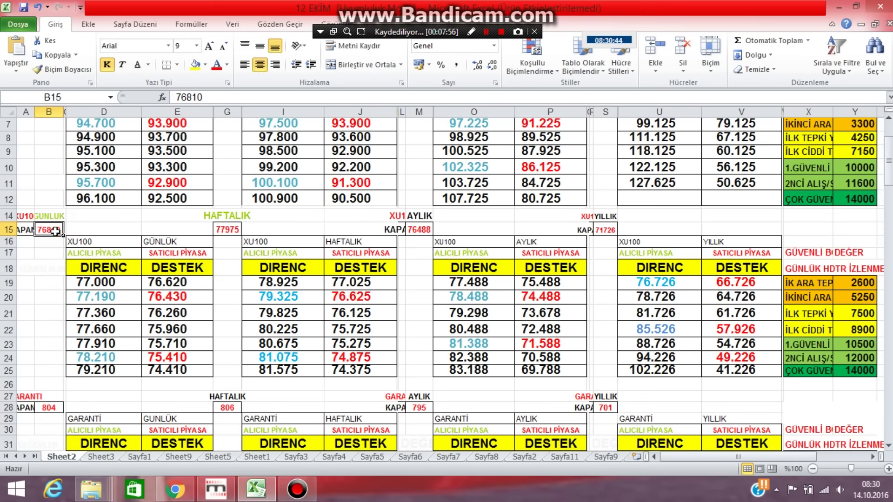
pyautogui.click(849, 300)
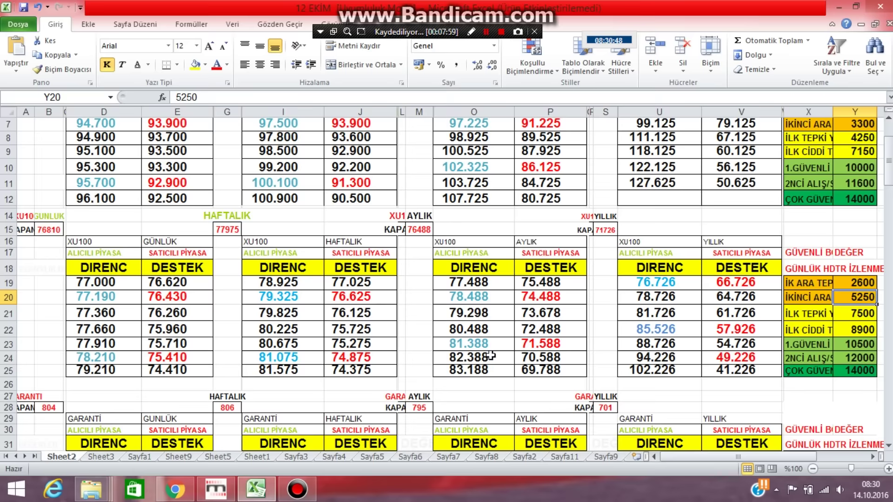
pyautogui.click(527, 346)
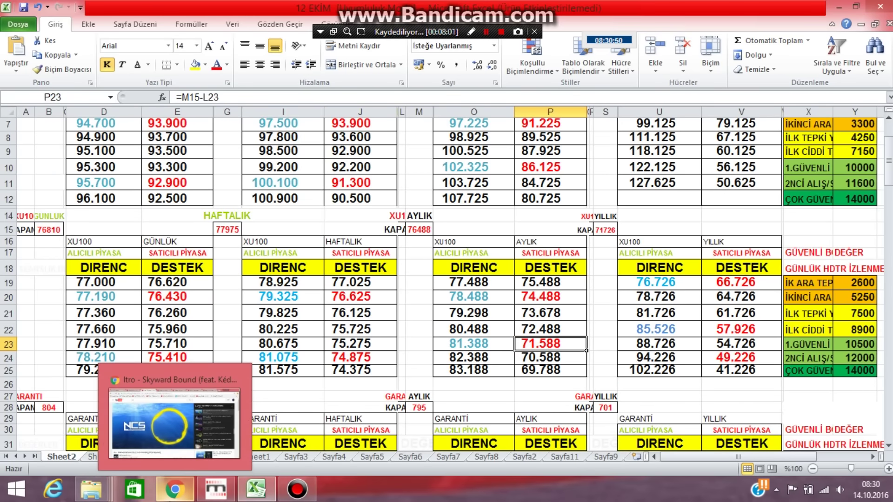
# - Compare the first-reaction HDTR threshold in Y21 with the XU100 daily close and the monthly support in row 23
pyautogui.click(846, 316)
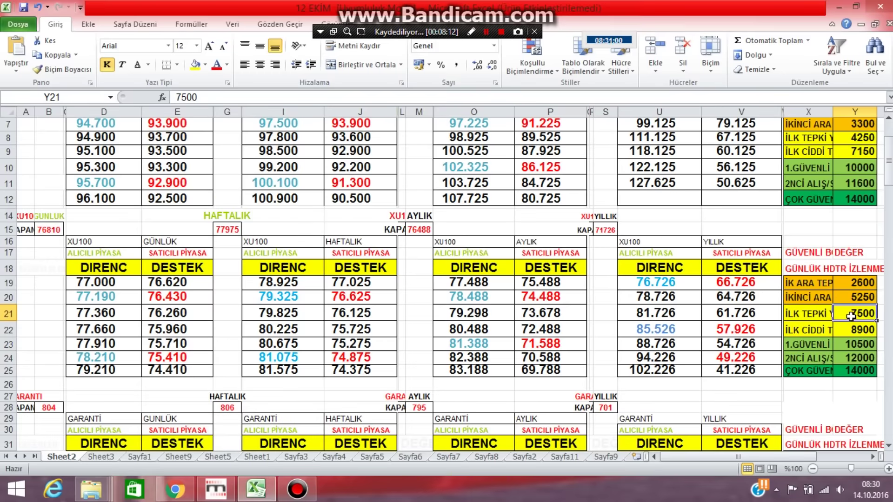
pyautogui.click(42, 232)
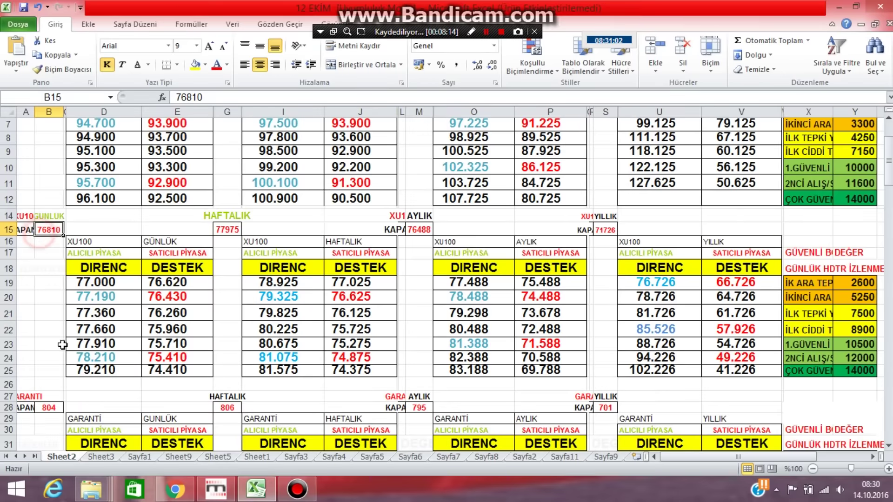
pyautogui.click(854, 311)
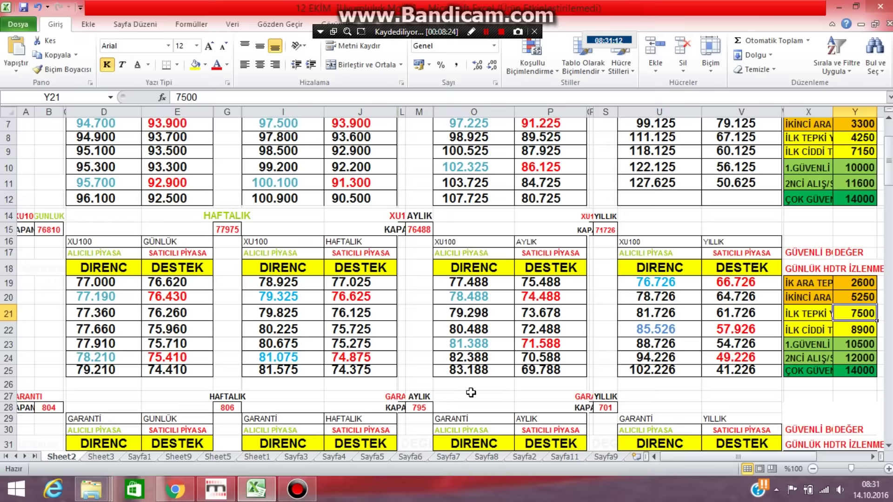
pyautogui.click(533, 345)
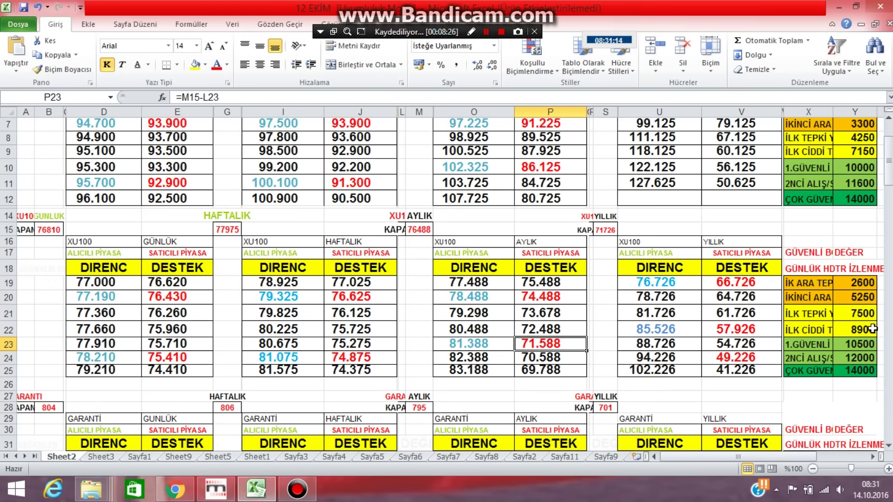
pyautogui.click(866, 315)
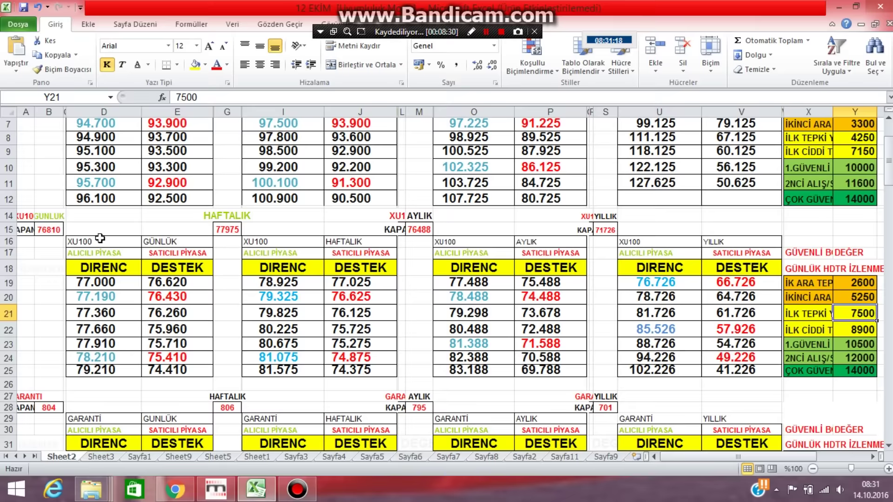
pyautogui.click(58, 228)
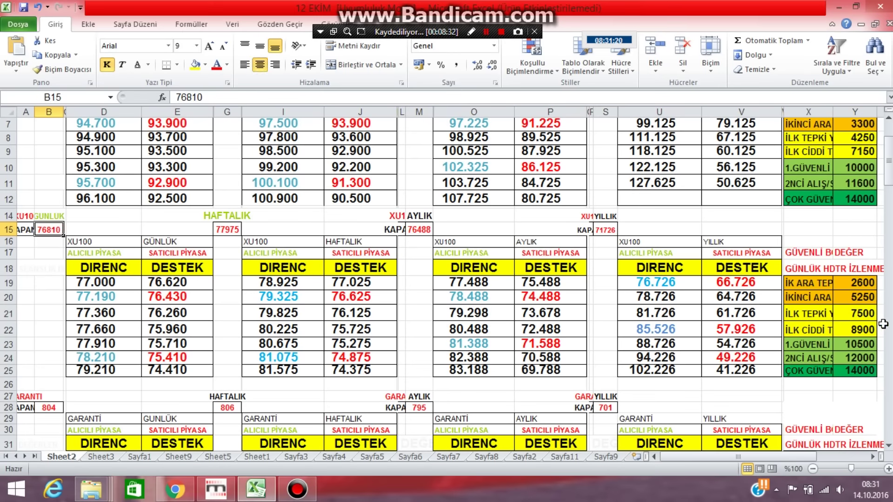
# - Compare the HDTR threshold in Y22 with the XU100 daily close and the second yearly support in V20
pyautogui.click(856, 331)
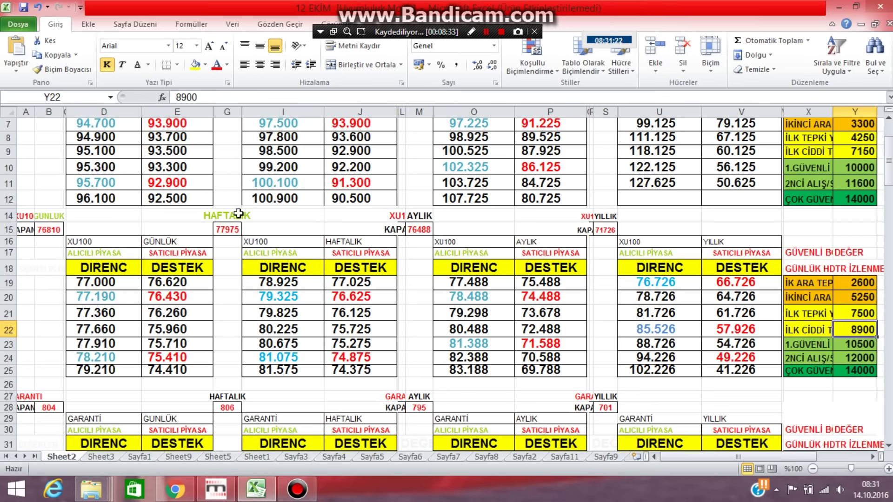
pyautogui.click(50, 231)
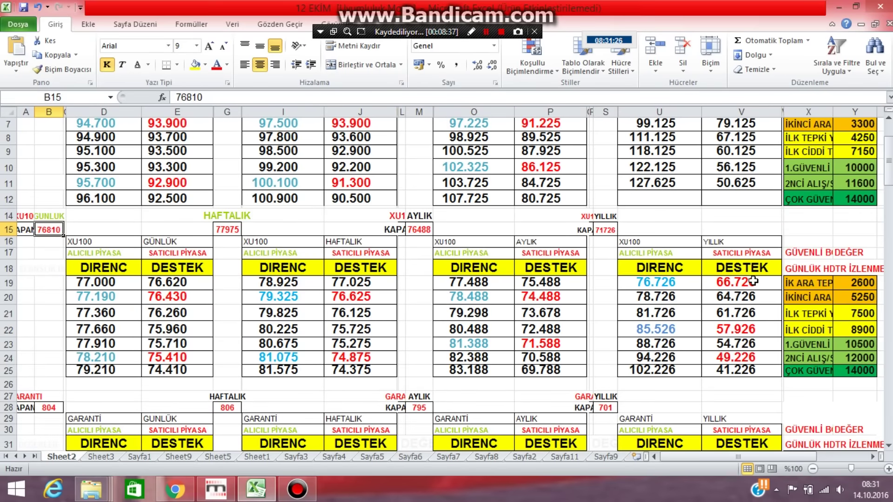
pyautogui.click(737, 296)
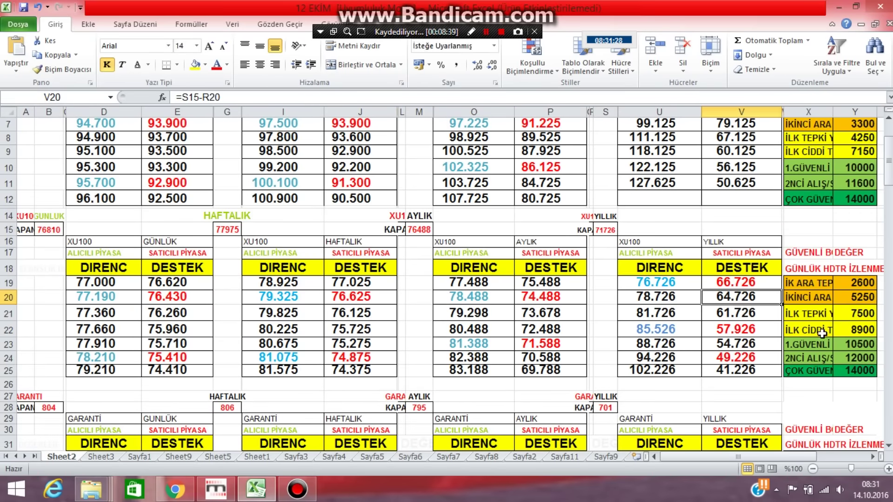